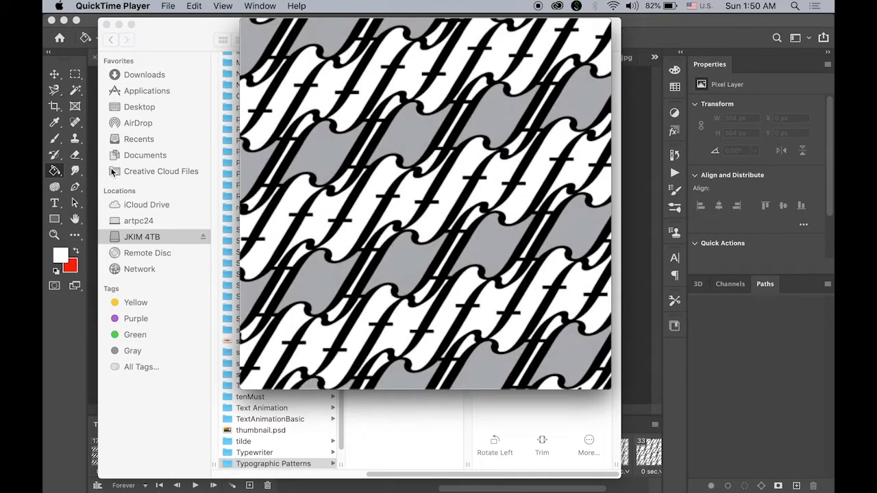
Look over the row of typographic pattern artboards from one end to the other, including an overview of the whole row
mouse_move(259, 144)
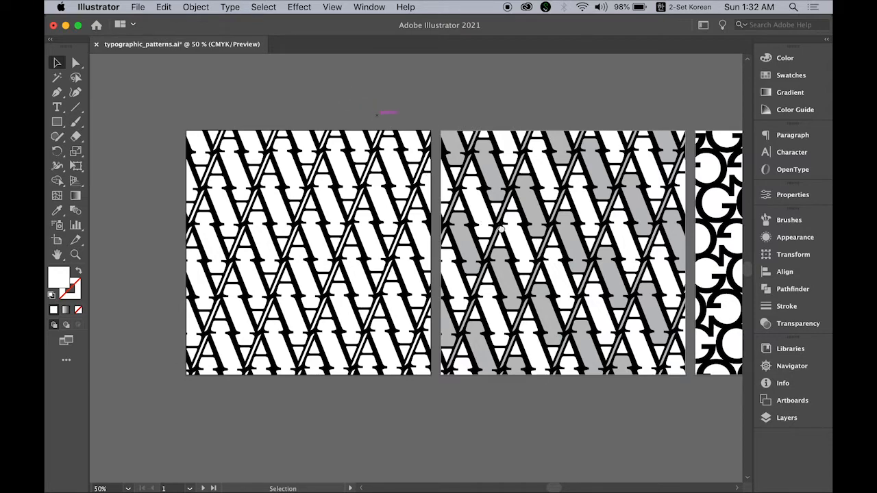
left_click_drag(500, 229, 407, 232)
scroll(408, 231, "right", 10)
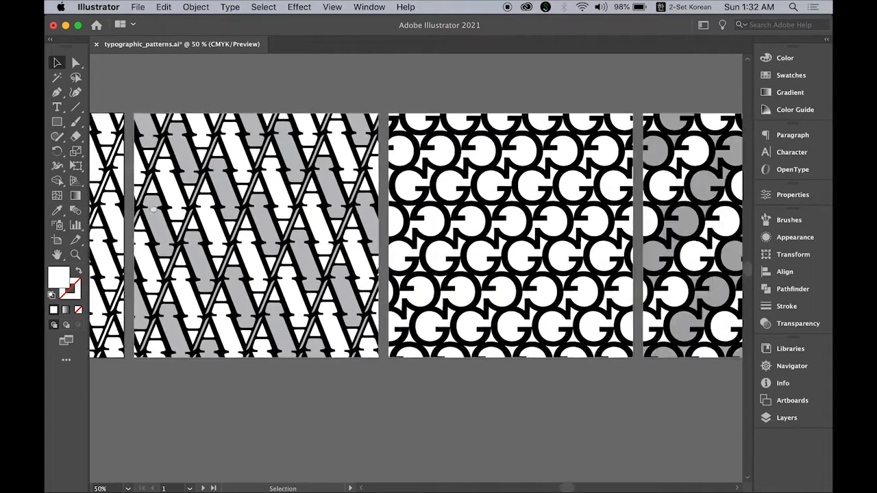
scroll(558, 250, "right", 12)
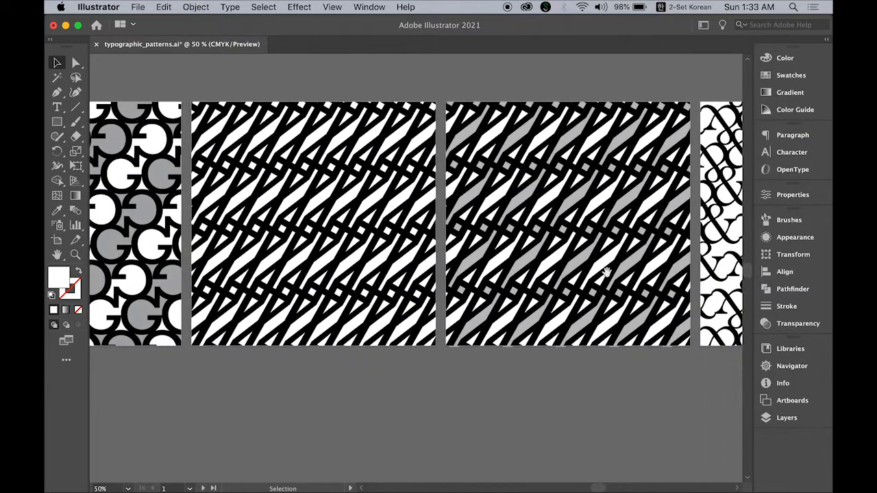
scroll(607, 272, "right", 12)
scroll(417, 233, "right", 10)
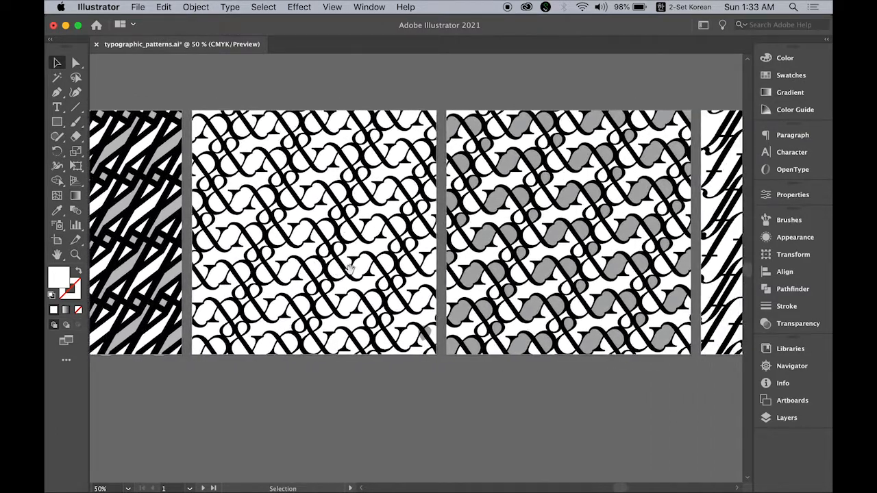
scroll(479, 273, "right", 4)
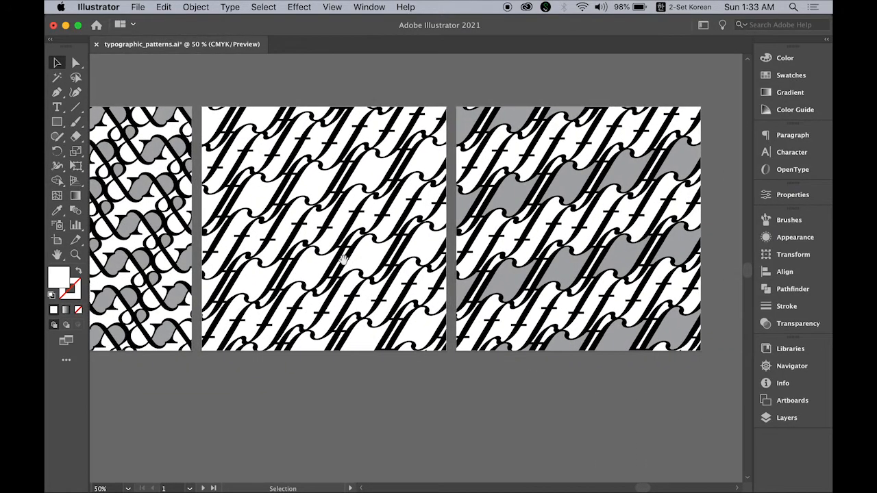
scroll(349, 266, "left", 20)
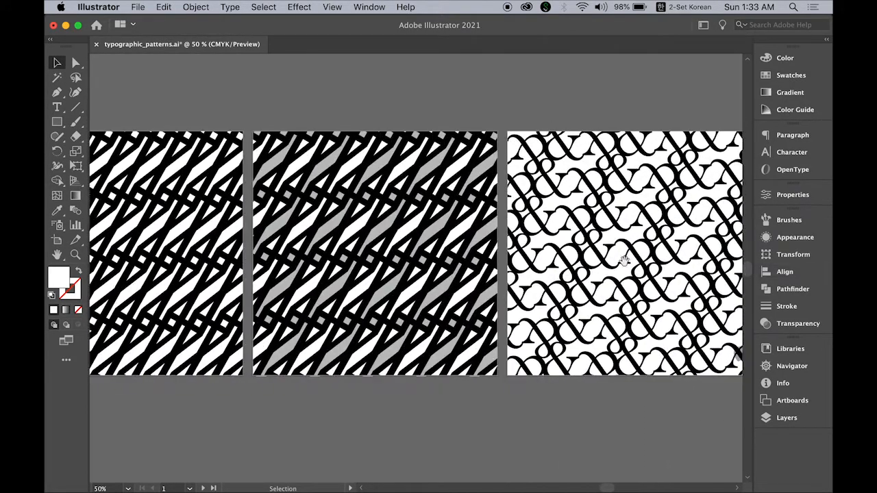
left_click(487, 242, "alt+super")
left_click(451, 246, "alt+super")
left_click(420, 254, "alt+super")
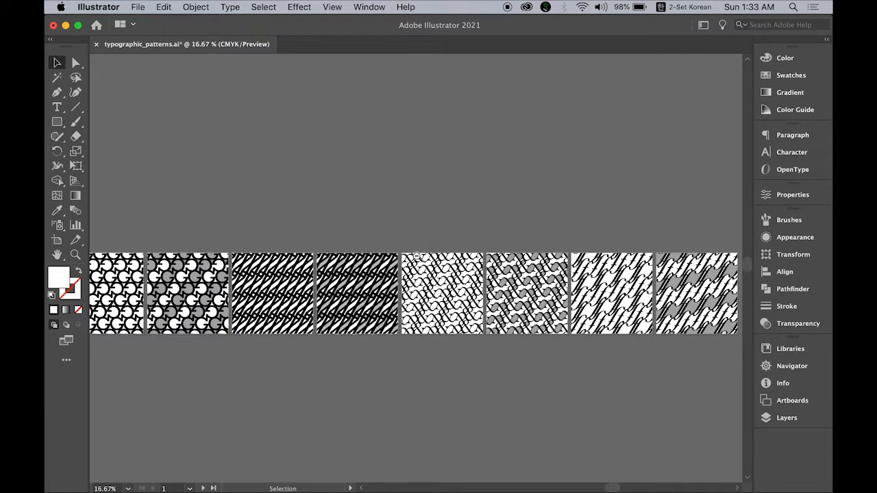
left_click(415, 262, "alt+super")
scroll(423, 270, "down", 2)
left_click_drag(461, 222, 493, 206)
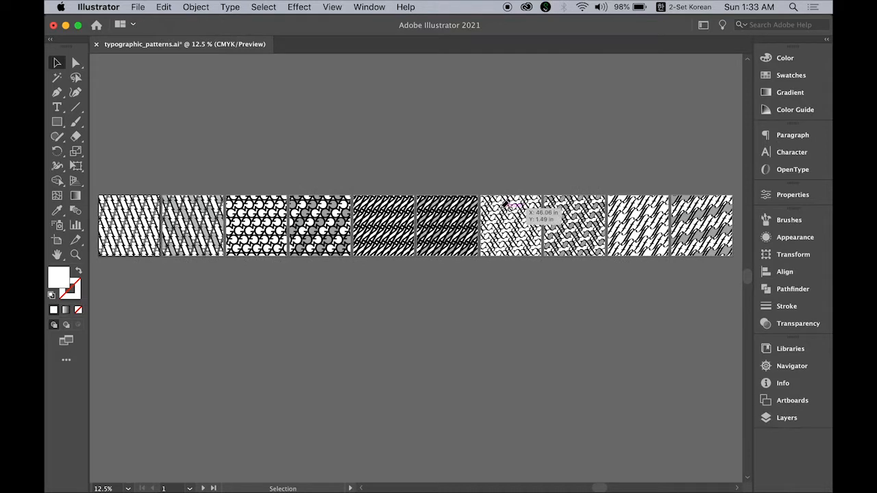
Bring Artboard 1 into view as the active artboard and open it in Save for Web (Legacy)
left_click(790, 400)
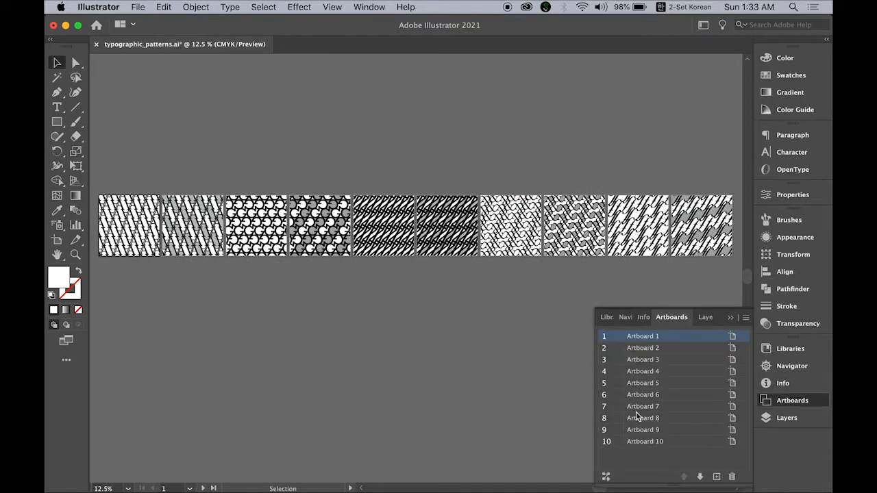
double_click(606, 336)
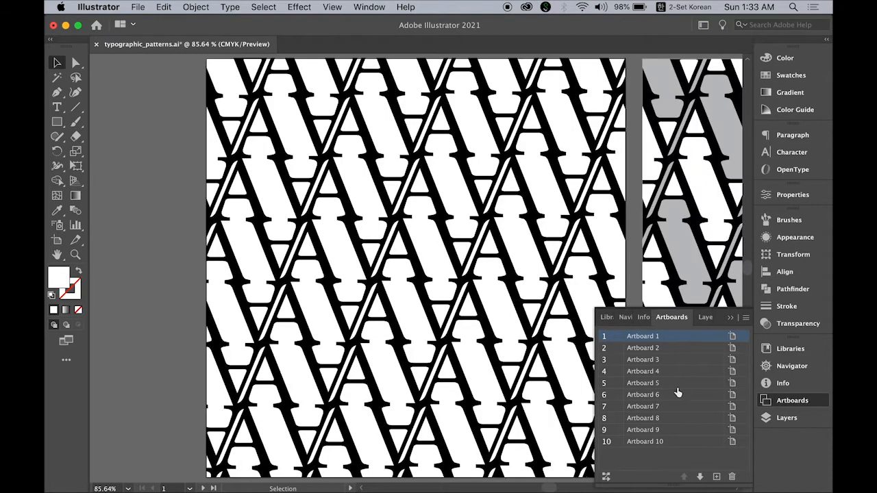
left_click(135, 7)
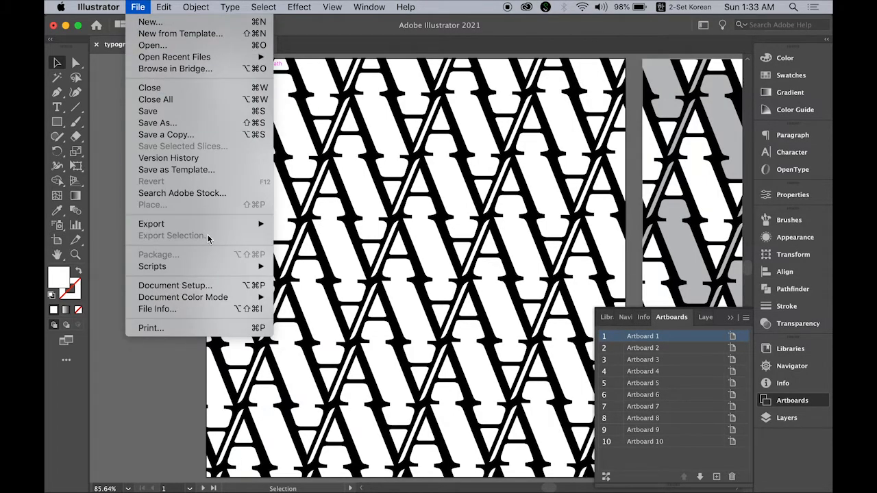
mouse_move(209, 225)
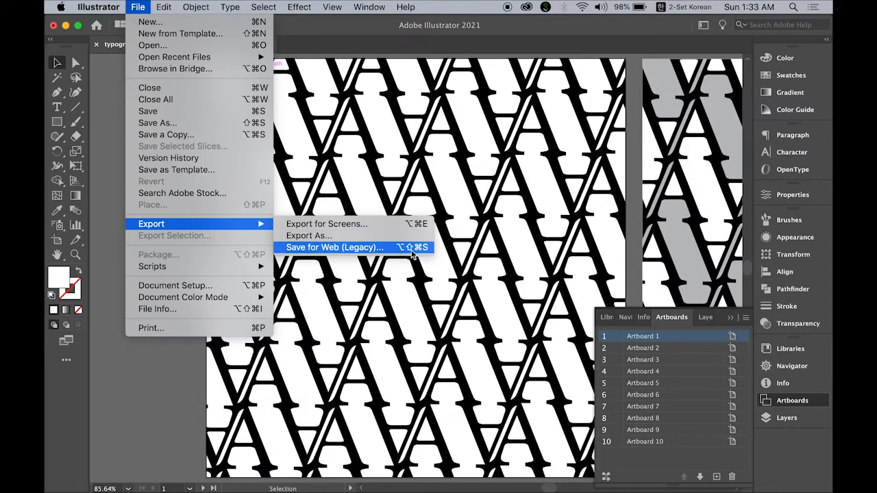
left_click(346, 249)
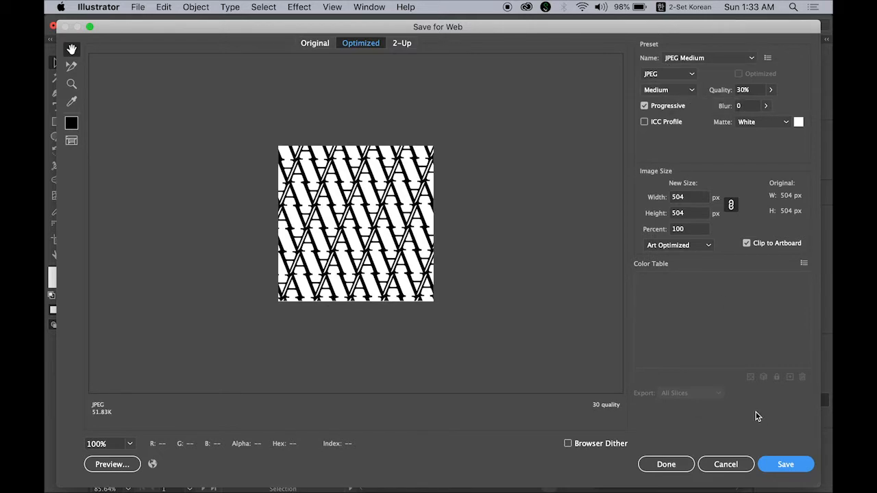
Save the Artboard 1 export as 01.jpg in the Typographic Patterns folder, using the U.S. keyboard input source
left_click(785, 464)
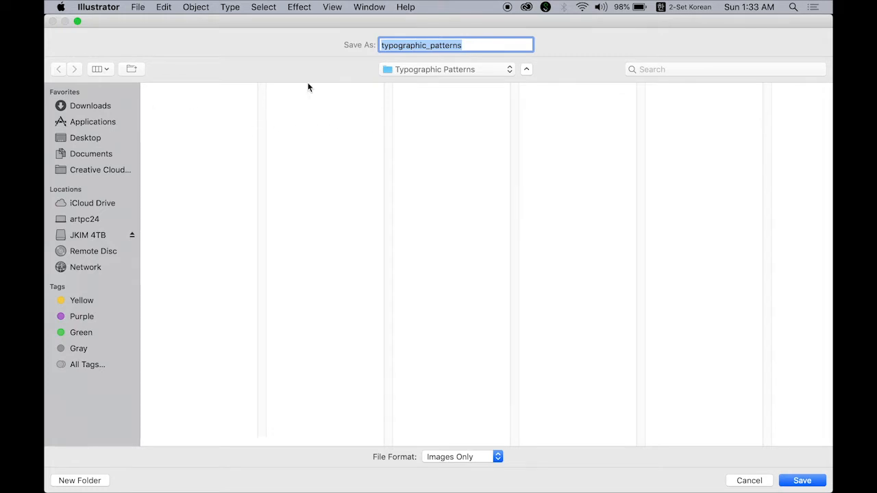
type("01")
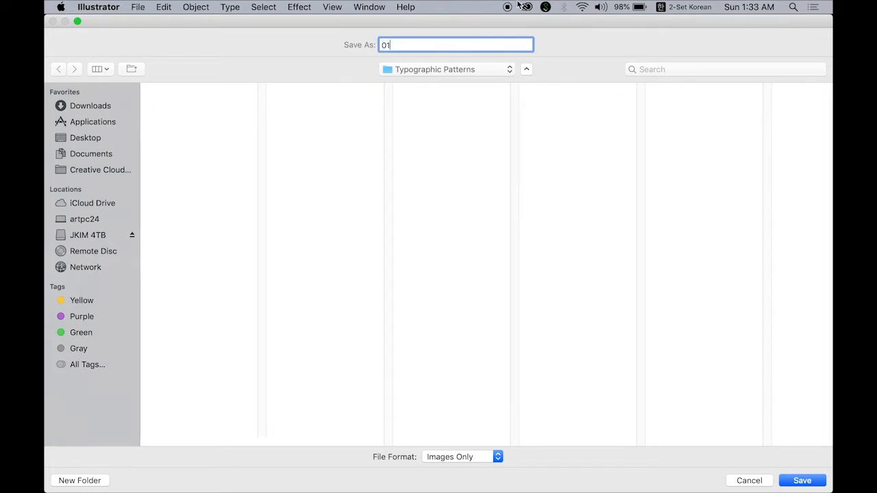
left_click(675, 8)
left_click(668, 22)
type(".")
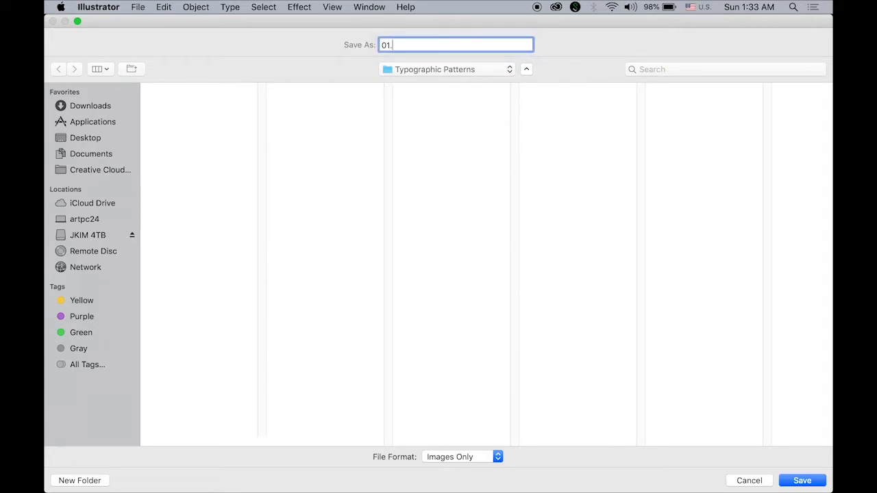
type("jpg")
key("Return")
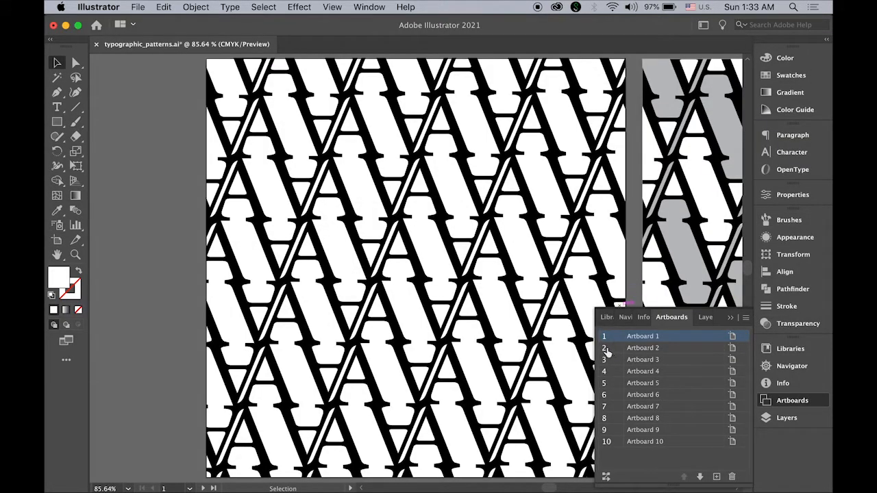
Export Artboard 2 with Save for Web as 02.jpg in the Typographic Patterns folder
double_click(605, 350)
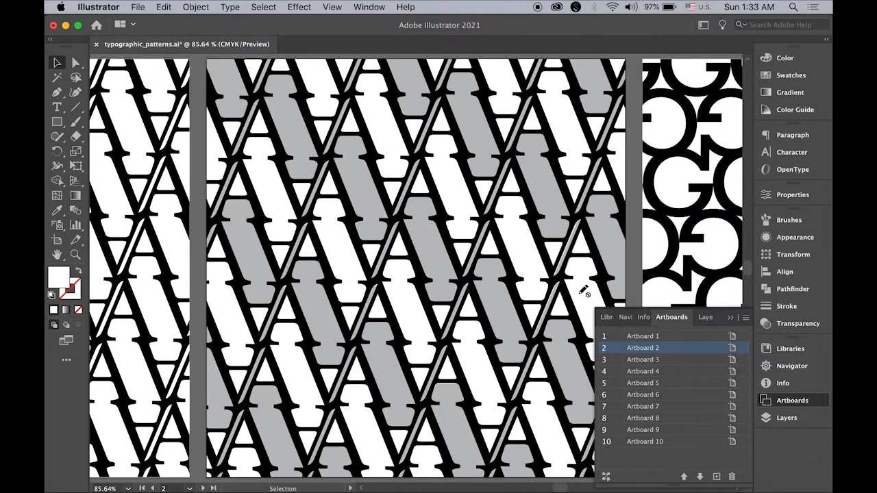
key("super+alt+shift+s")
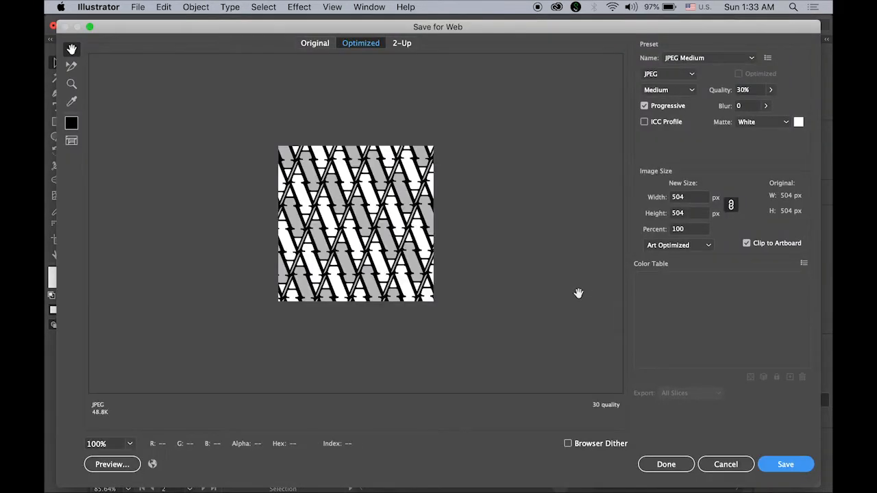
left_click(786, 464)
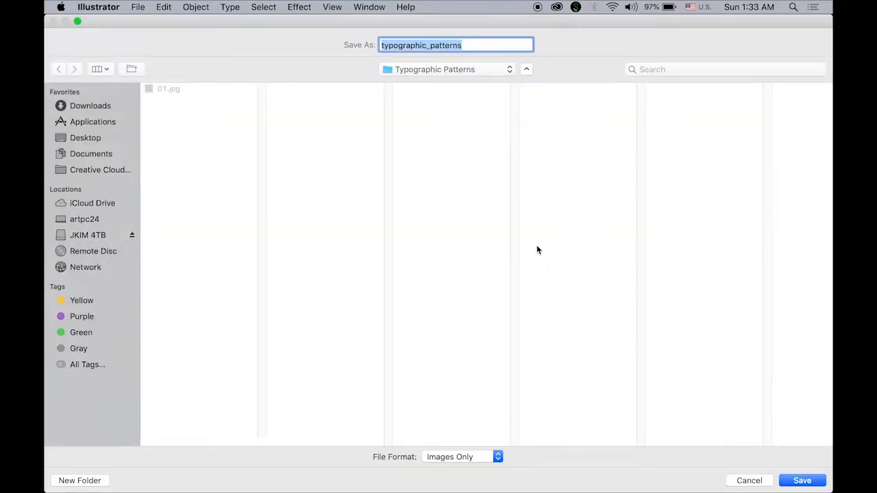
type("02.jpg")
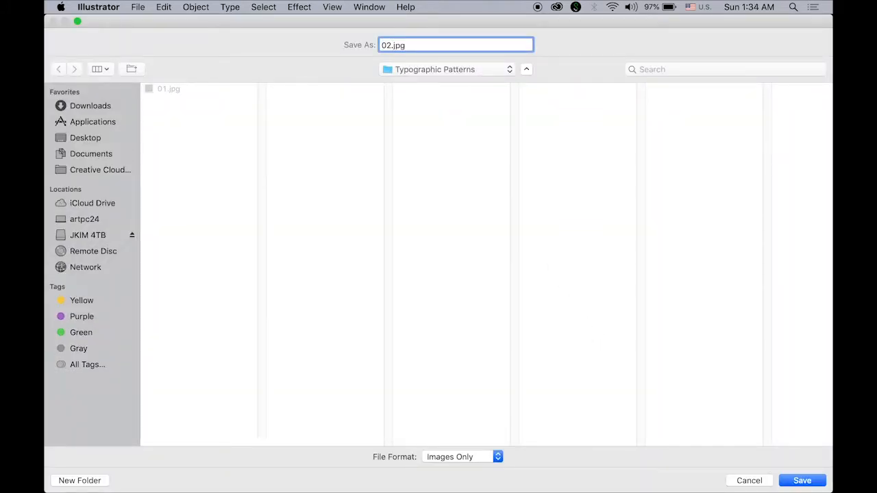
key("Return")
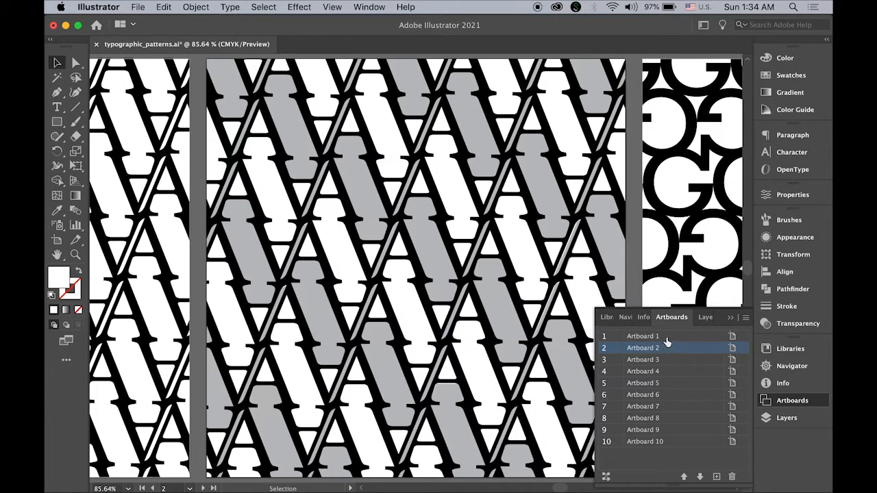
Make Artboard 3 active and start its Save for Web export
double_click(602, 363)
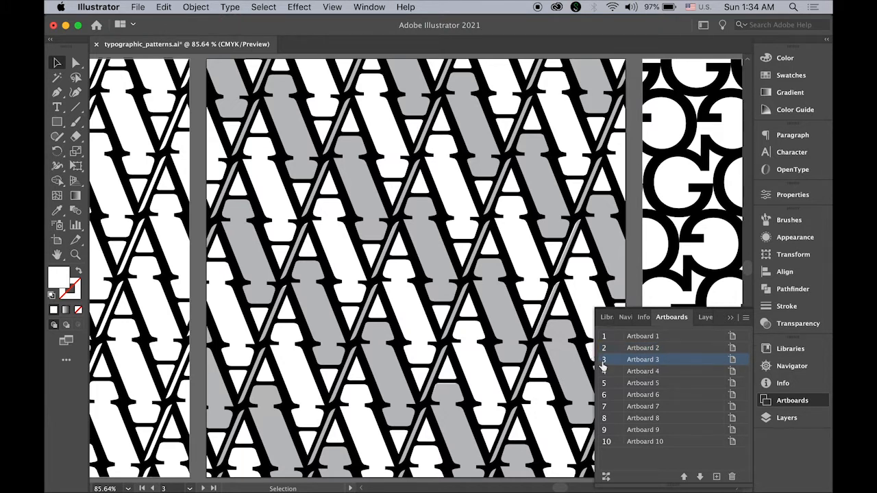
key("alt+shift+super+s")
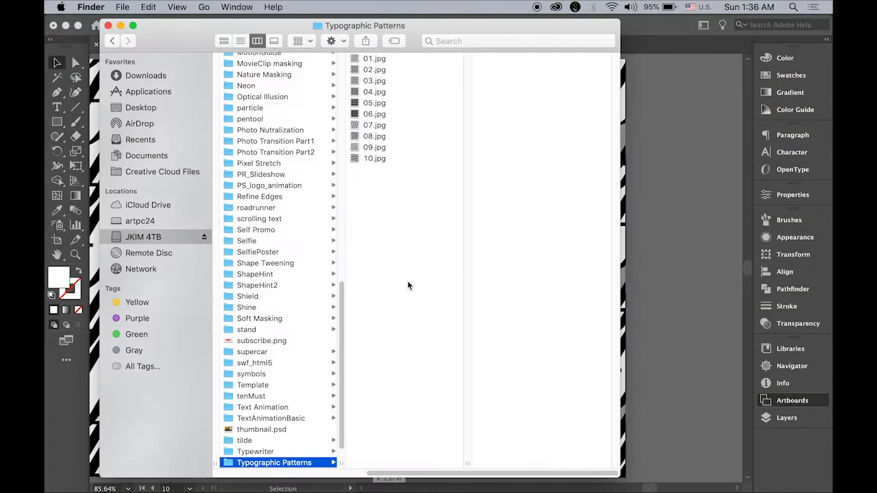
Check the previews of the exported images from 01.jpg to 10.jpg in the Typographic Patterns folder
left_click(363, 61)
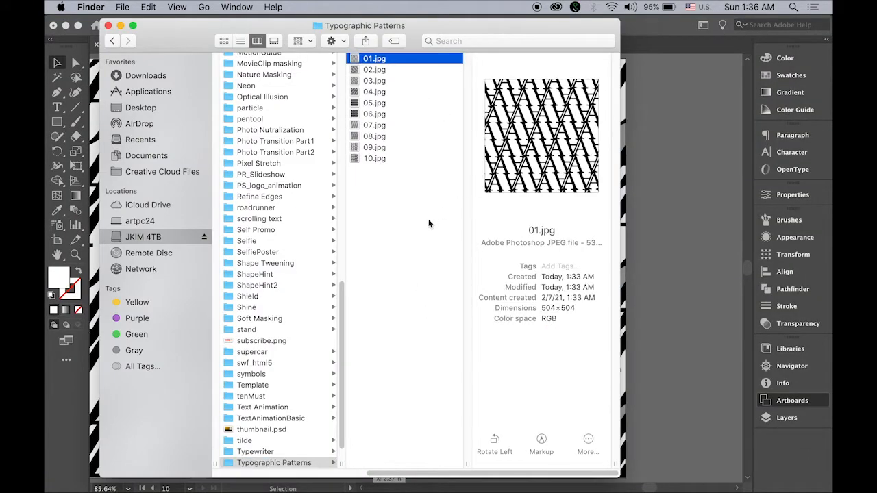
key("Down")
key("Down")
key("Down")
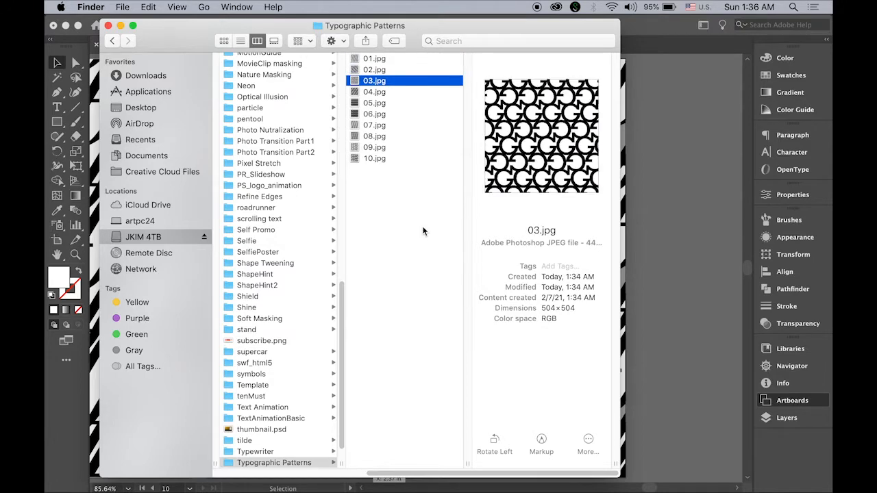
key("Down")
key("Down")
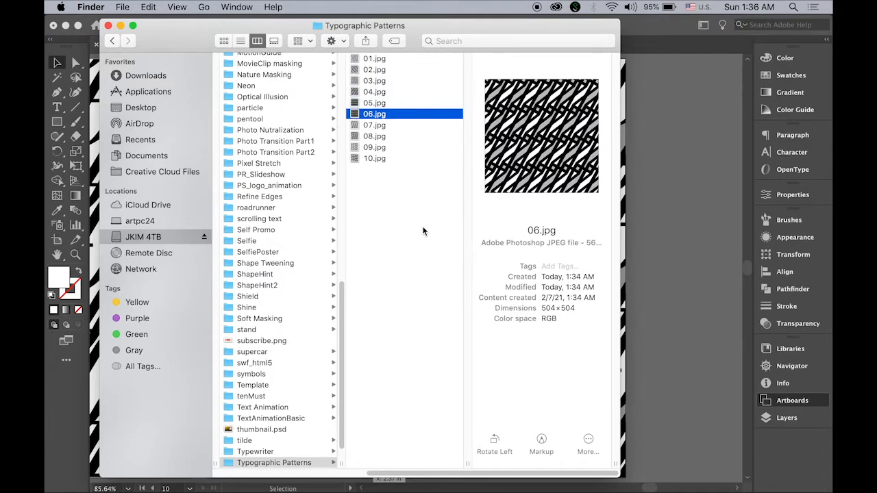
key("Down")
key("Down")
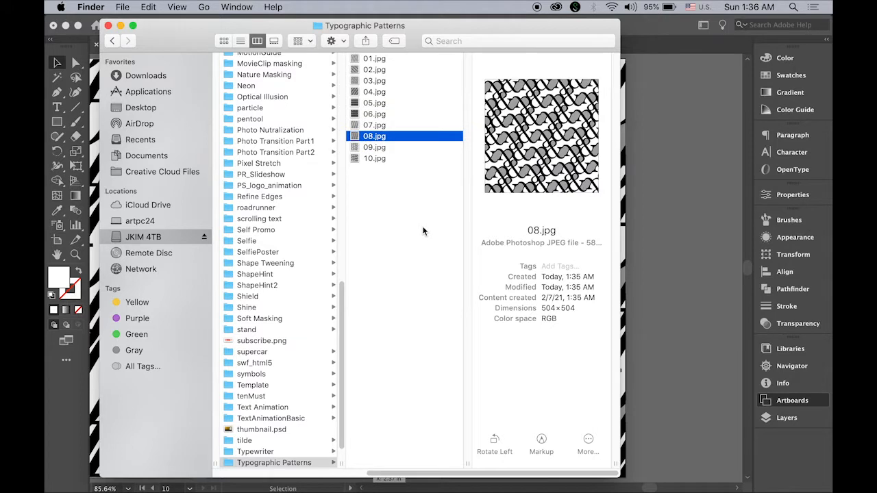
key("Down")
key("Down")
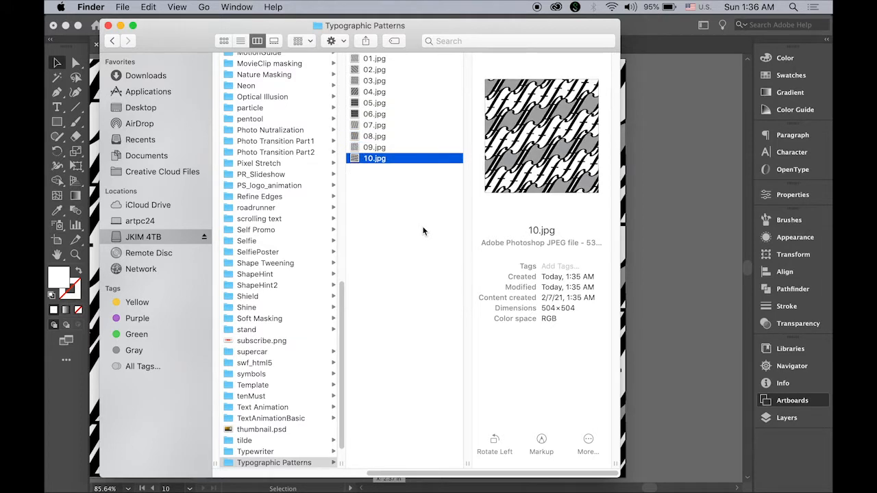
Open all the images from 01.jpg to 10.jpg together in Adobe Photoshop 2021
left_click(358, 62, "shift")
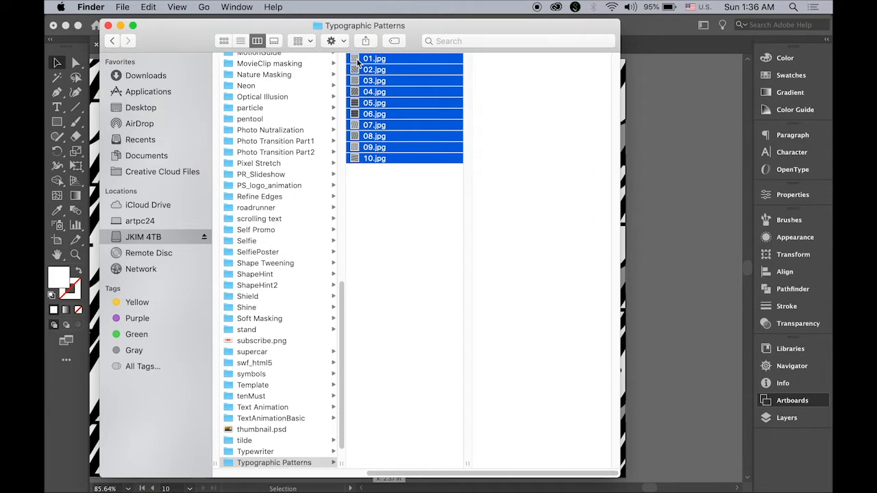
right_click(357, 62)
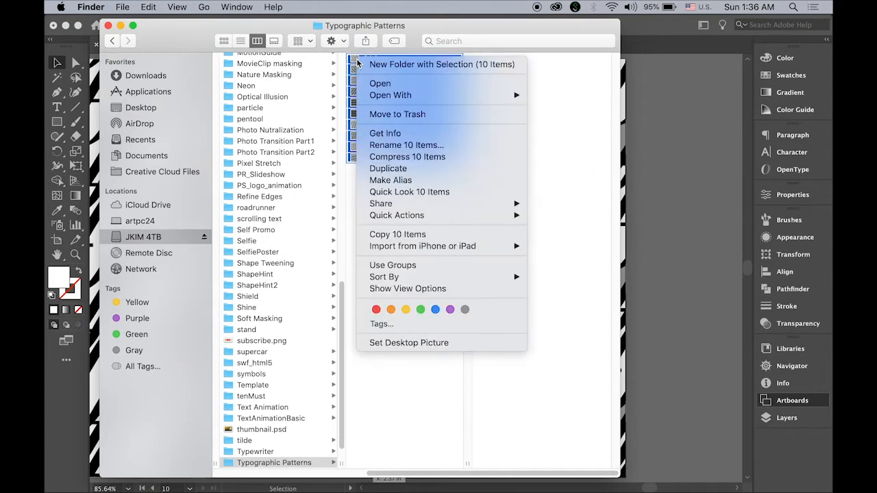
mouse_move(412, 98)
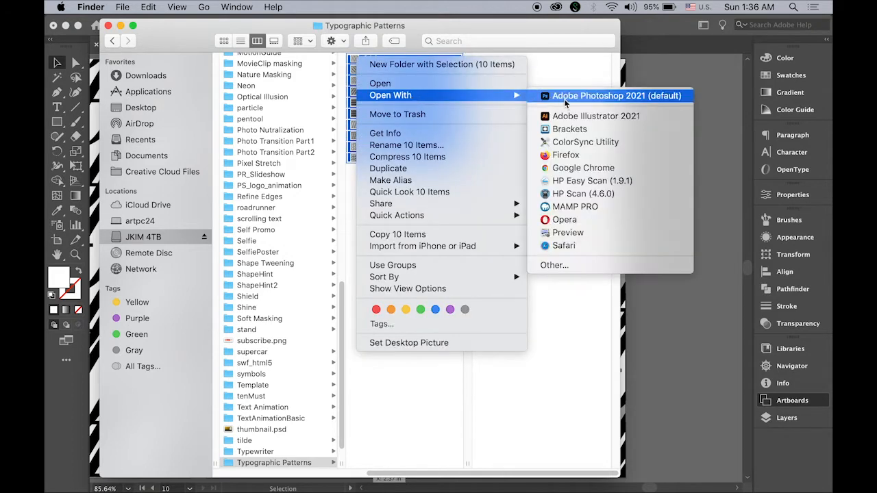
left_click(576, 95)
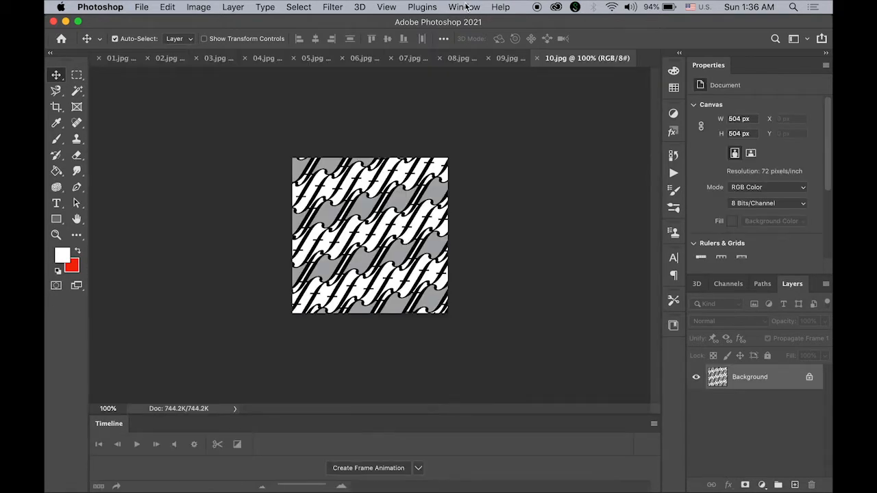
Hide the Timeline panel from the workspace
left_click(465, 7)
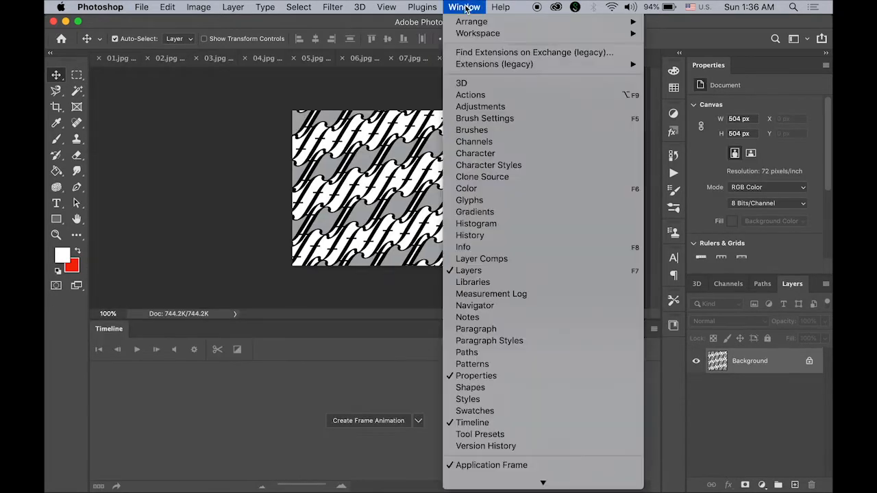
left_click(518, 423)
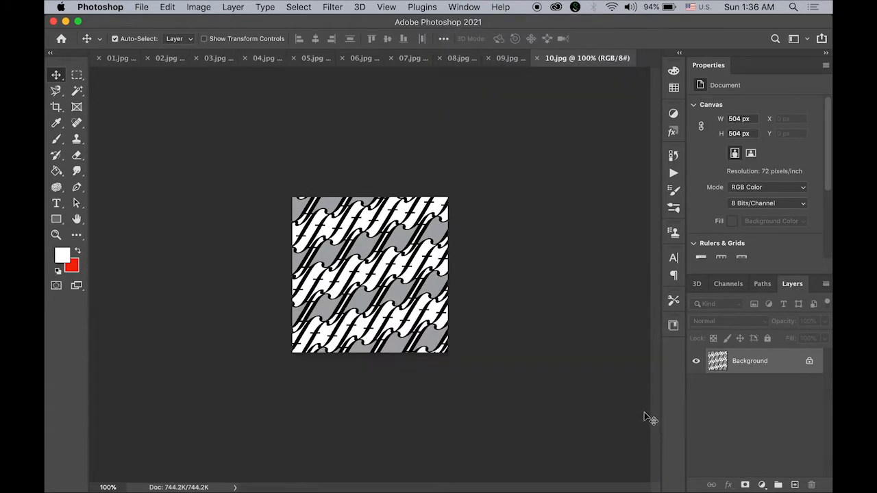
Show the Timeline panel for 01.jpg and create a frame animation in that document
left_click(505, 61)
left_click(456, 62)
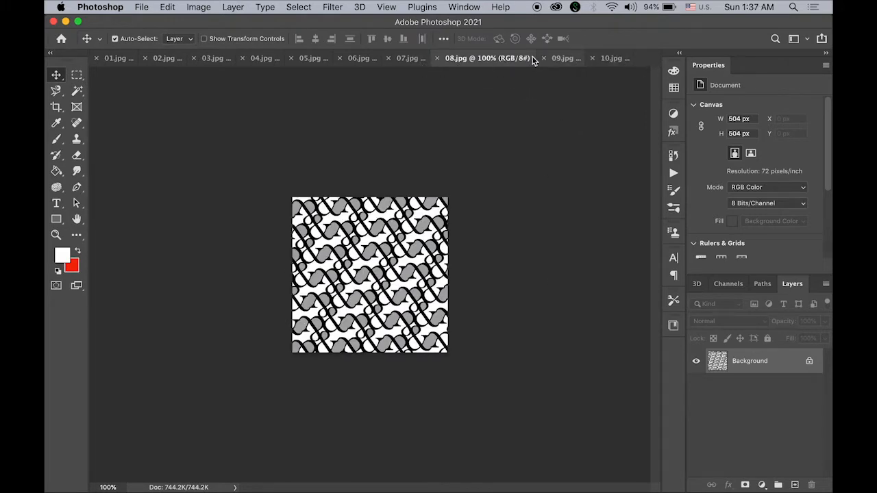
left_click(114, 61)
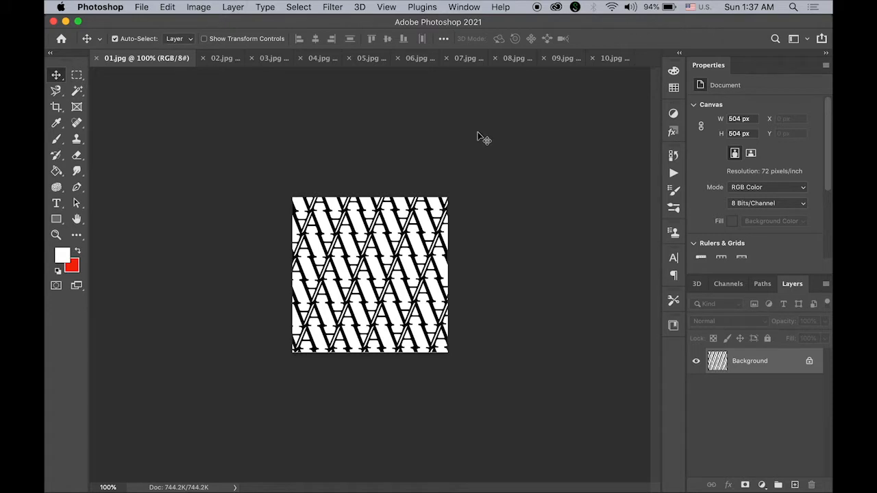
left_click(465, 7)
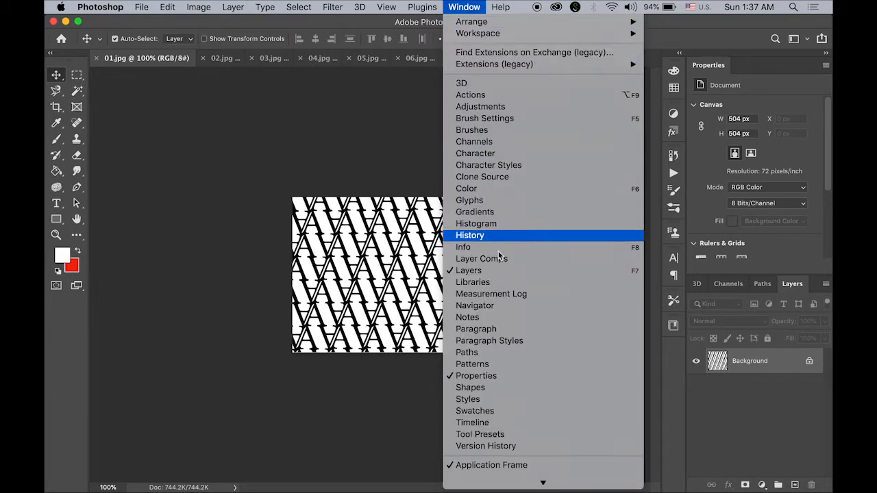
left_click(558, 425)
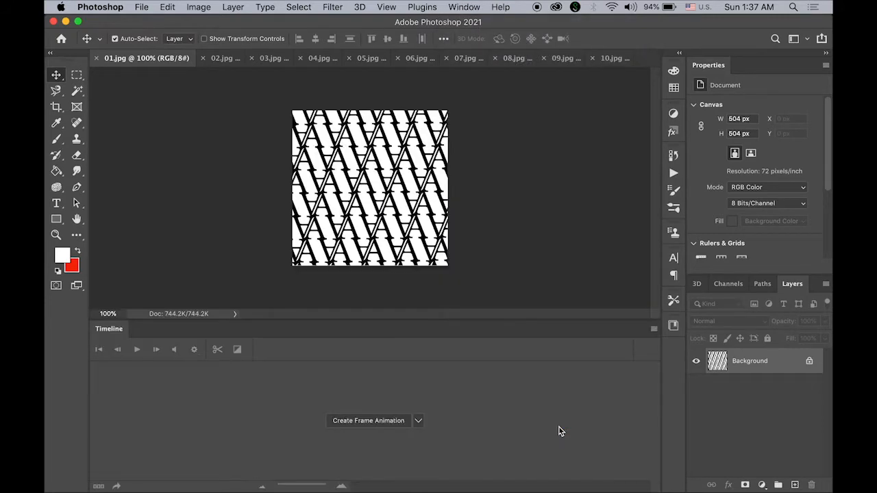
left_click(418, 422)
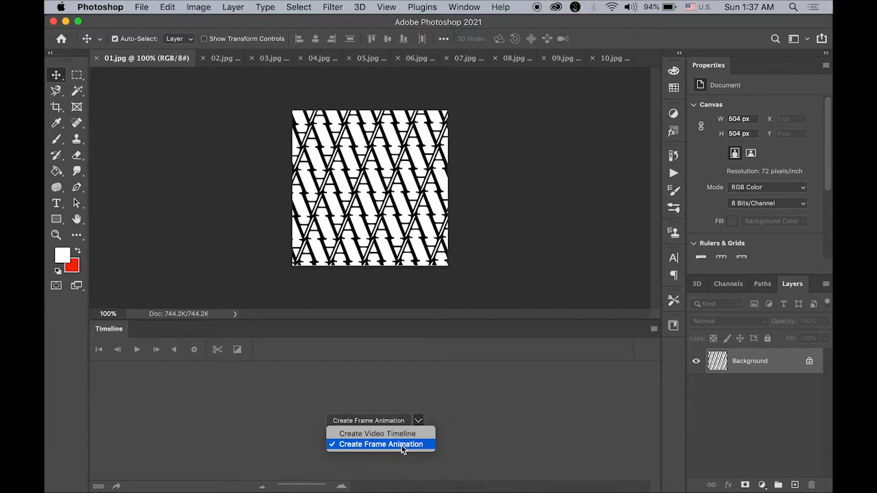
left_click(403, 447)
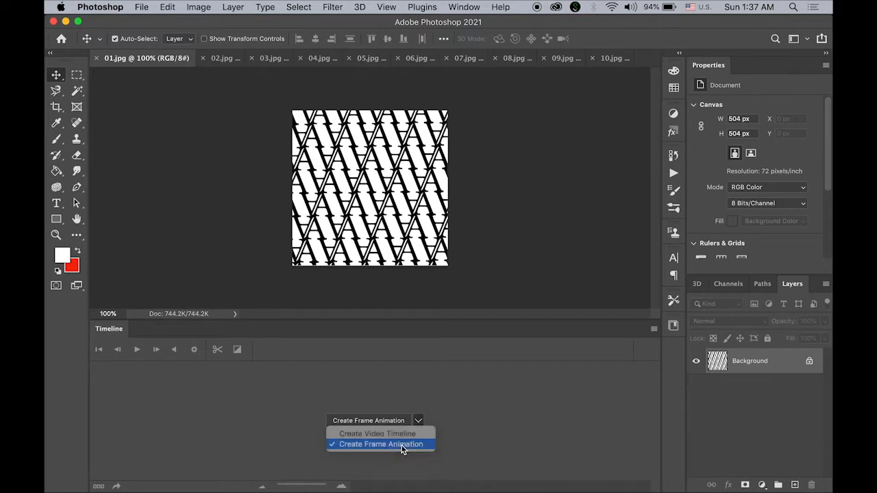
left_click(362, 424)
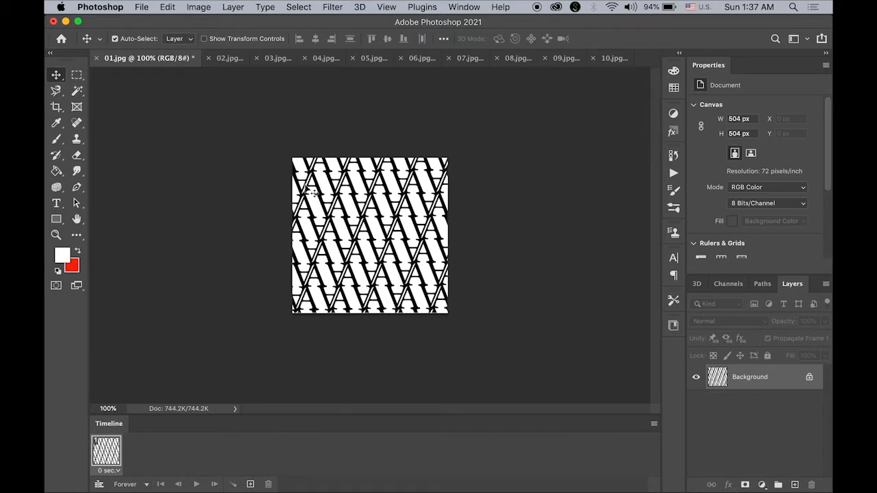
Float the Layers panel beside the canvas and unlock the Background layer of 01.jpg
key("super+equal")
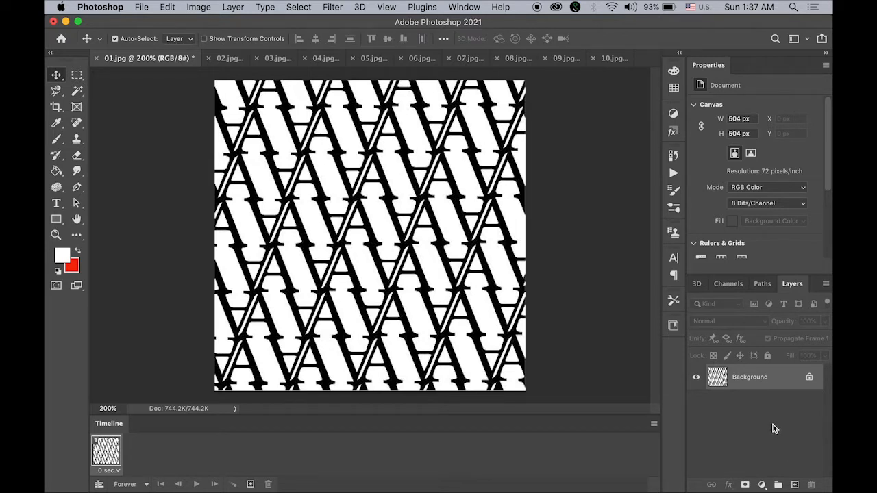
left_click_drag(793, 286, 552, 93)
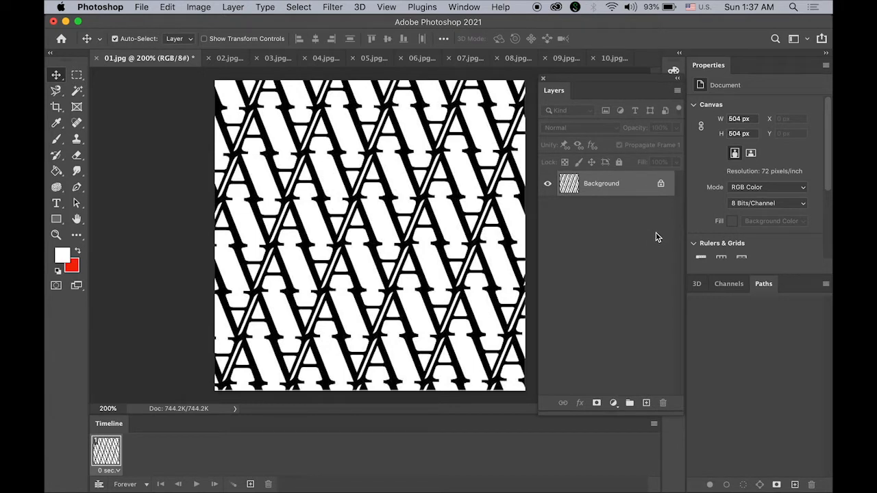
left_click(661, 186)
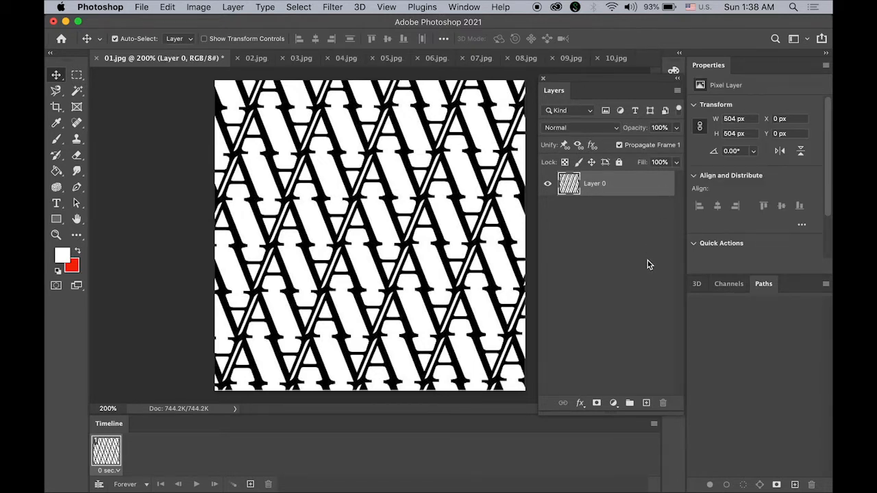
Add a layer beneath the pattern layer, fill it with white and name it BG
left_click(647, 403)
left_click_drag(618, 188, 619, 226)
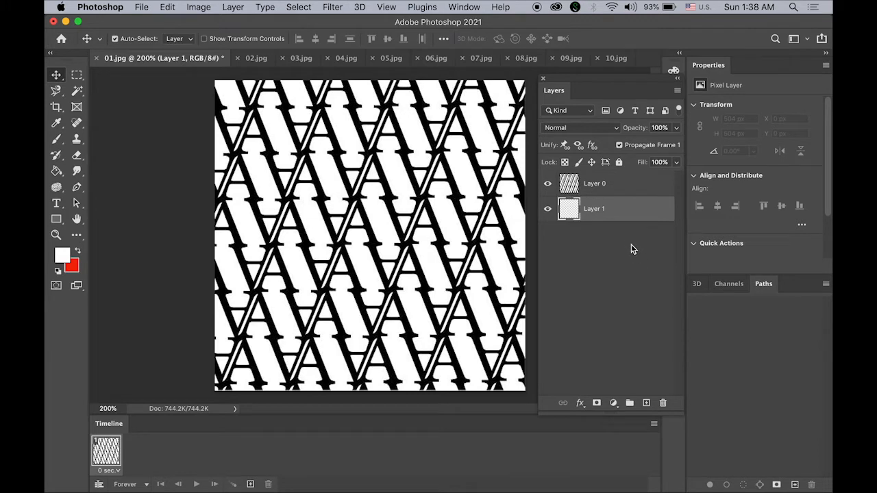
left_click(57, 171)
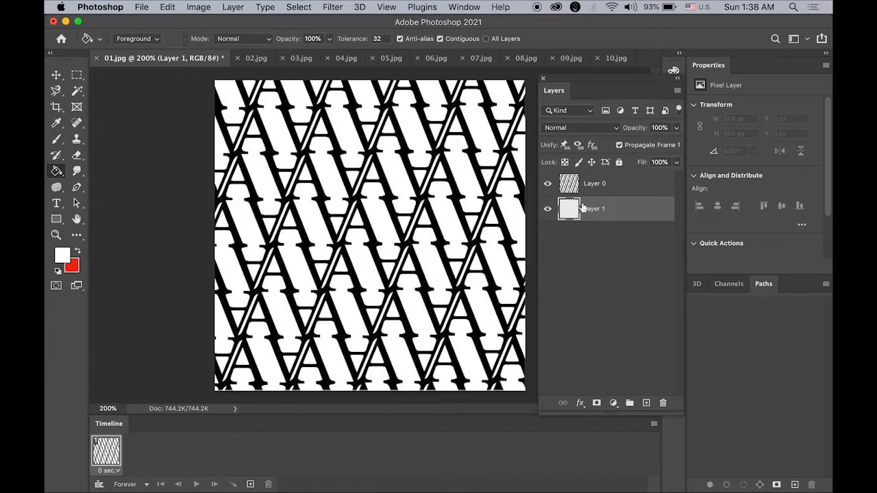
left_click(353, 239)
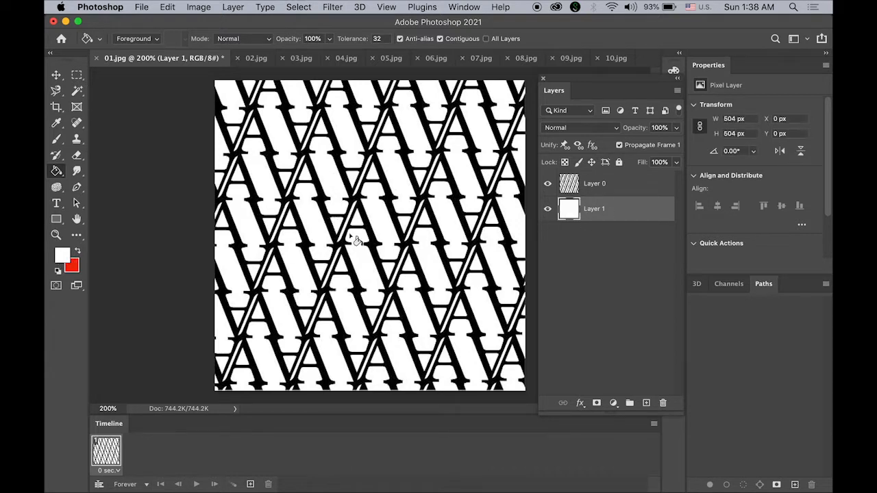
double_click(605, 209)
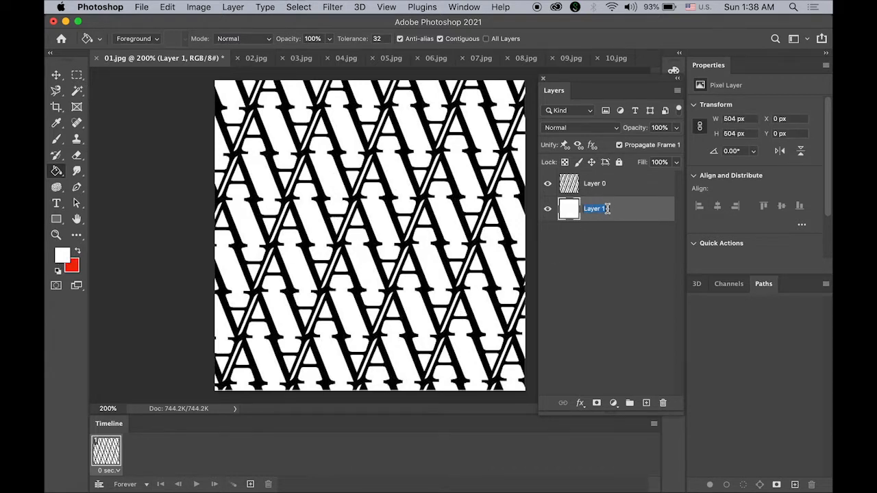
type("BG")
key("Return")
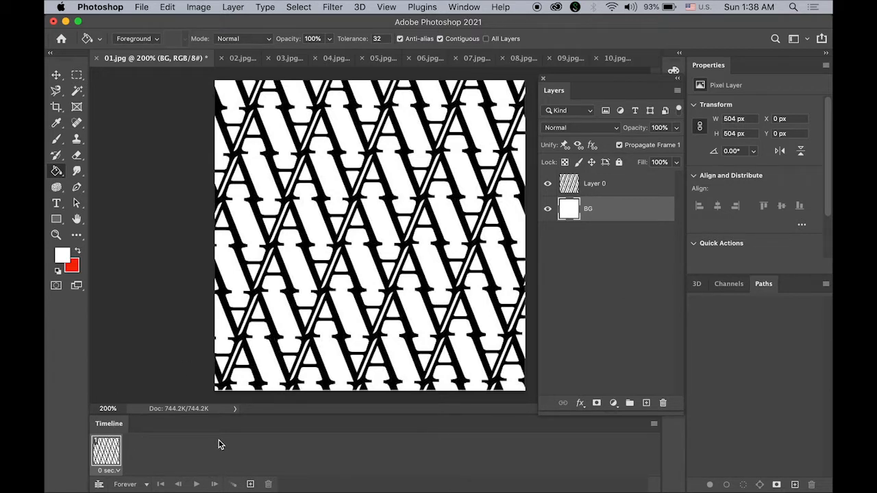
Copy the entire 02.jpg image and paste it into 01.jpg as a layer above Layer 0
left_click(241, 59)
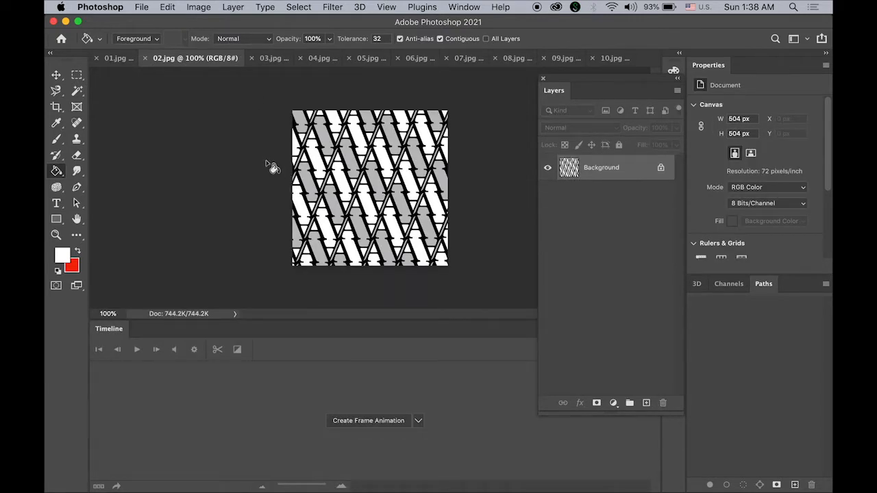
key("super+a")
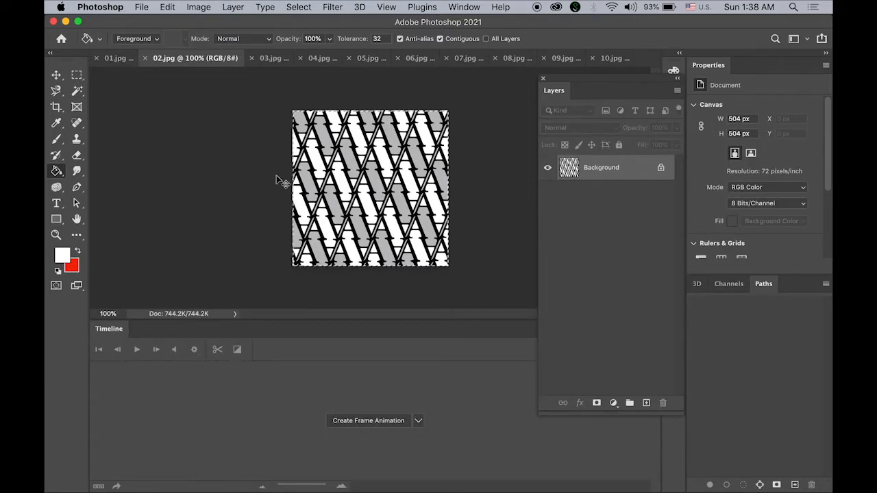
left_click(168, 7)
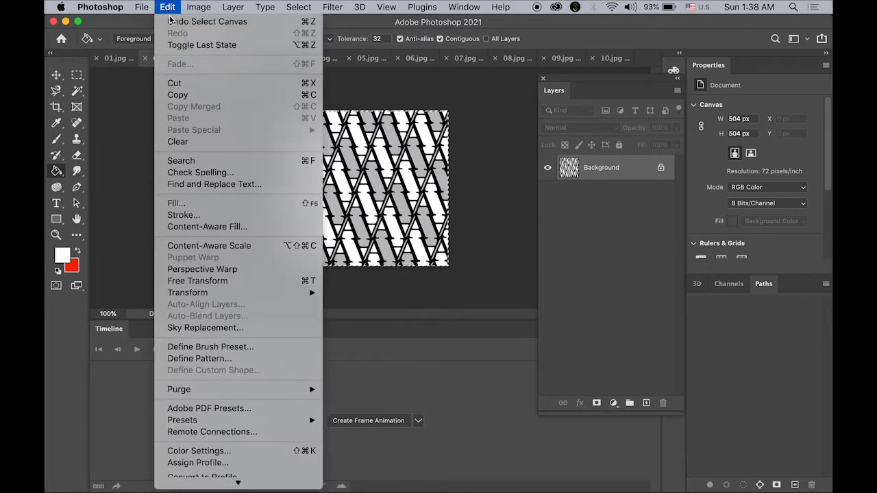
left_click(200, 98)
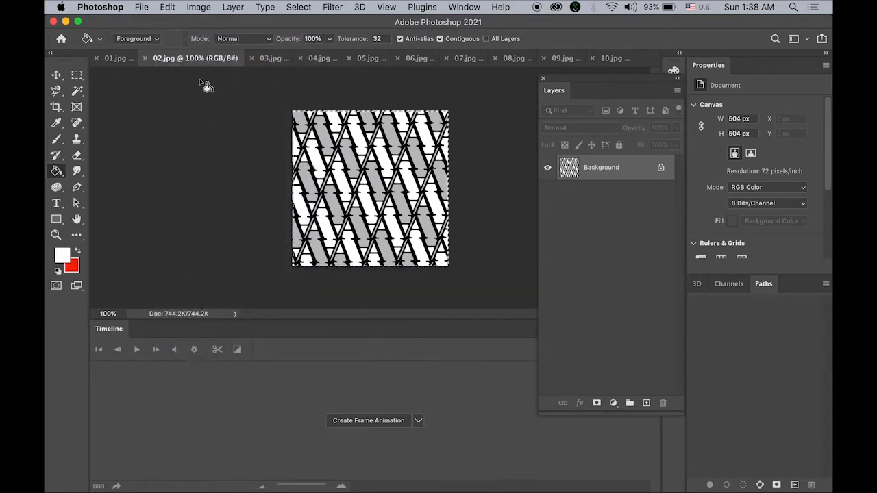
left_click(111, 60)
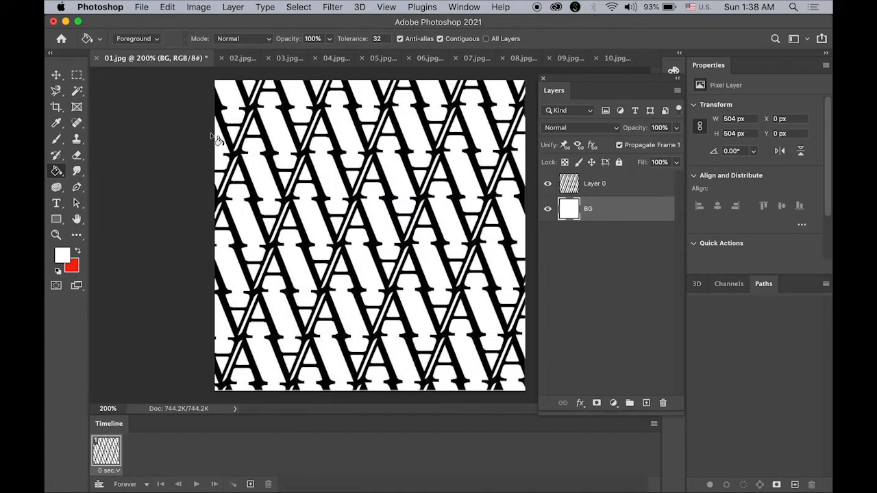
left_click(598, 185)
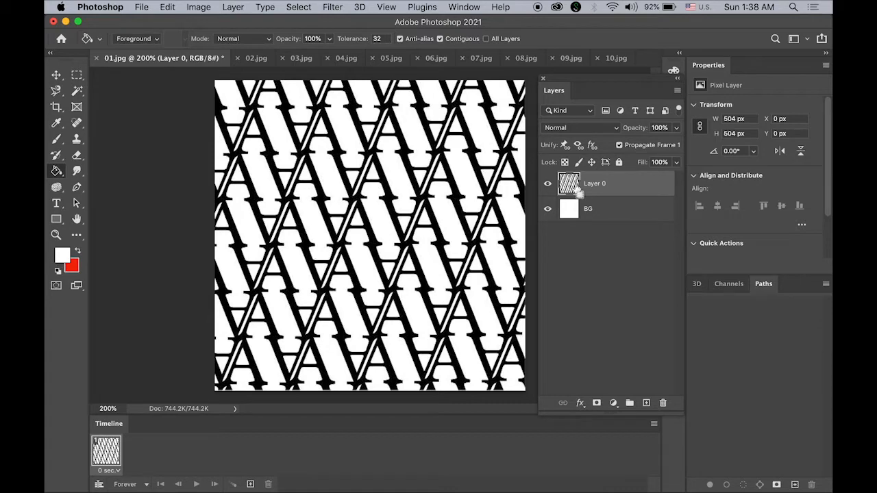
key("super+v")
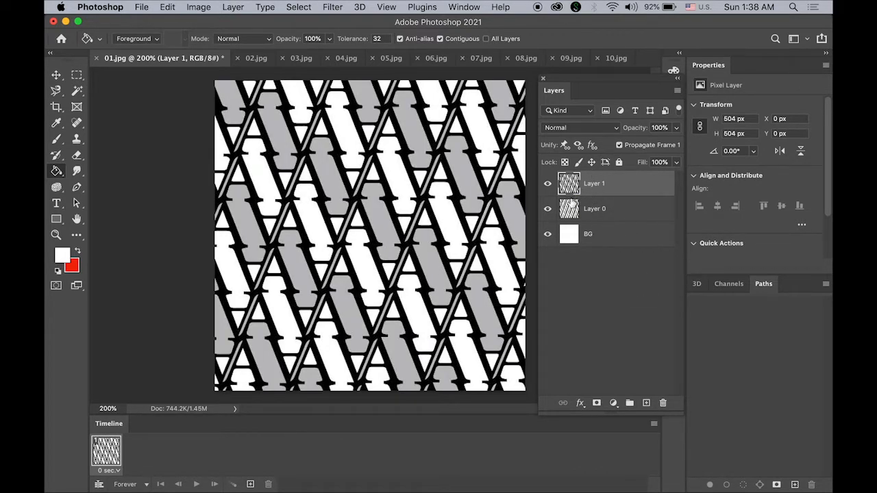
Check the pasted pattern against the one beneath it and add a second frame to the animation
left_click(547, 184)
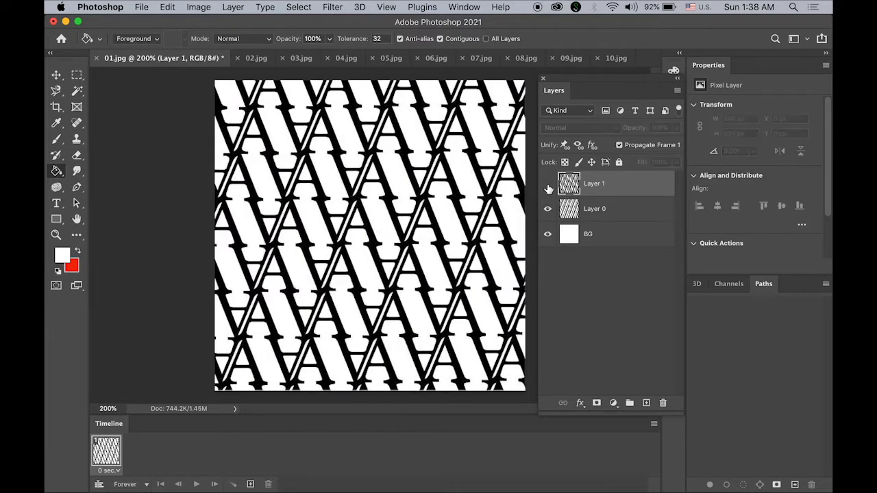
left_click(547, 184)
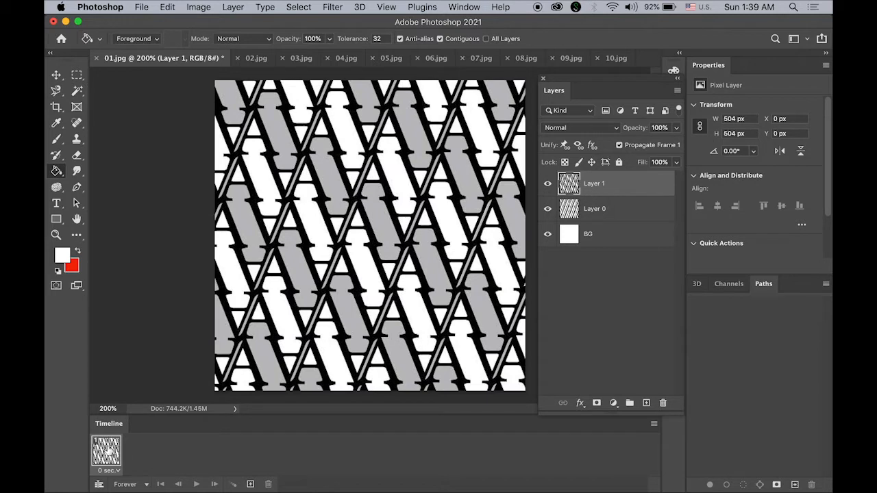
left_click(250, 484)
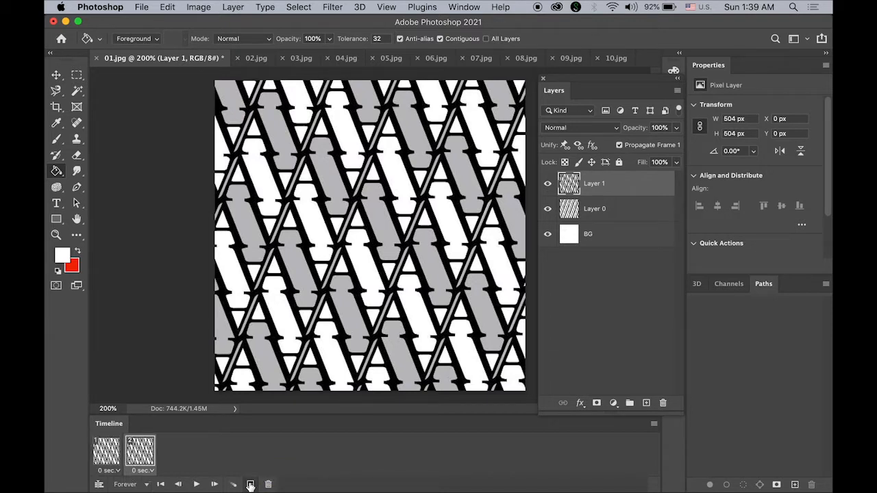
Hide Layer 1 in frame 1, and in frame 2 show Layer 1 and hide Layer 0
left_click(102, 458)
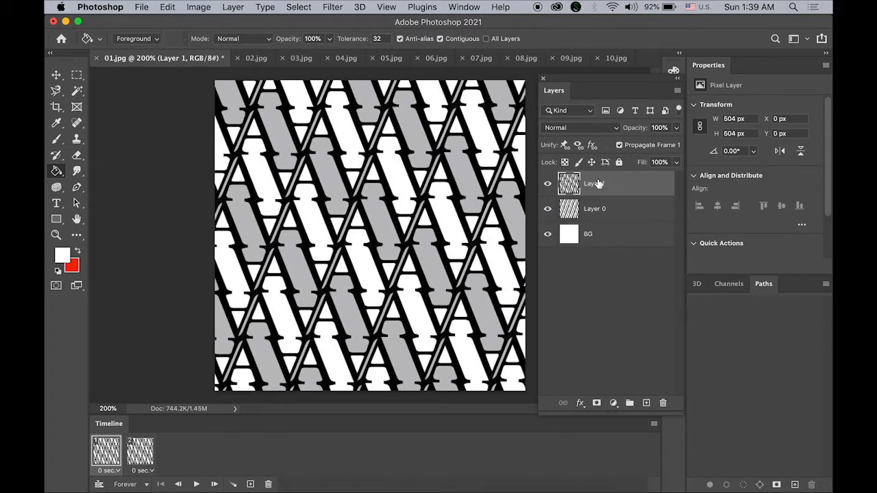
left_click(547, 186)
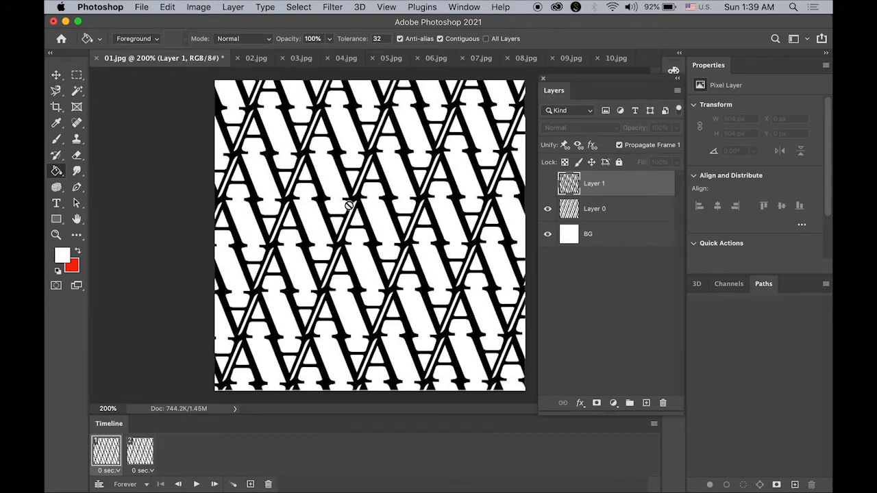
left_click(139, 455)
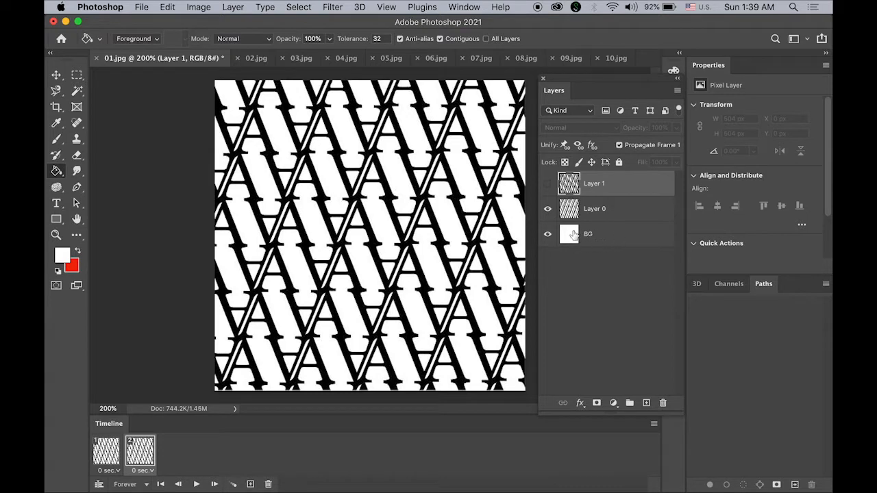
left_click(547, 185)
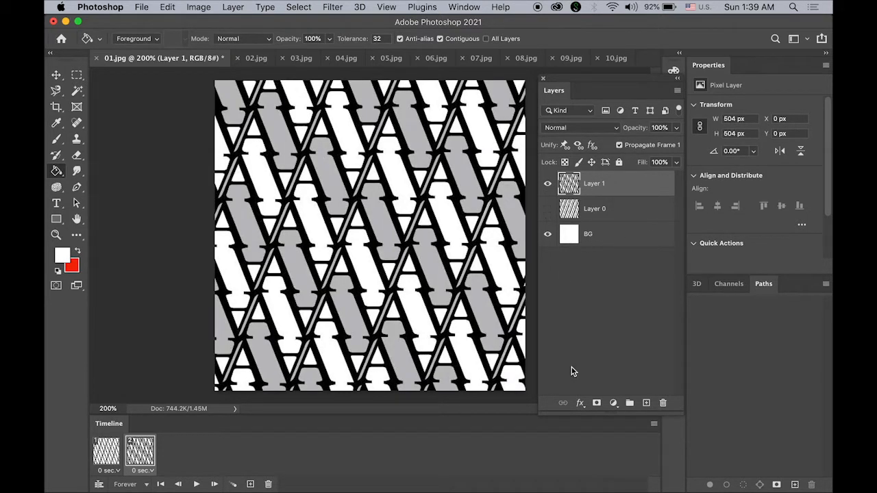
Compare frames 1 and 2 to check which pattern layer each one shows
left_click(103, 457)
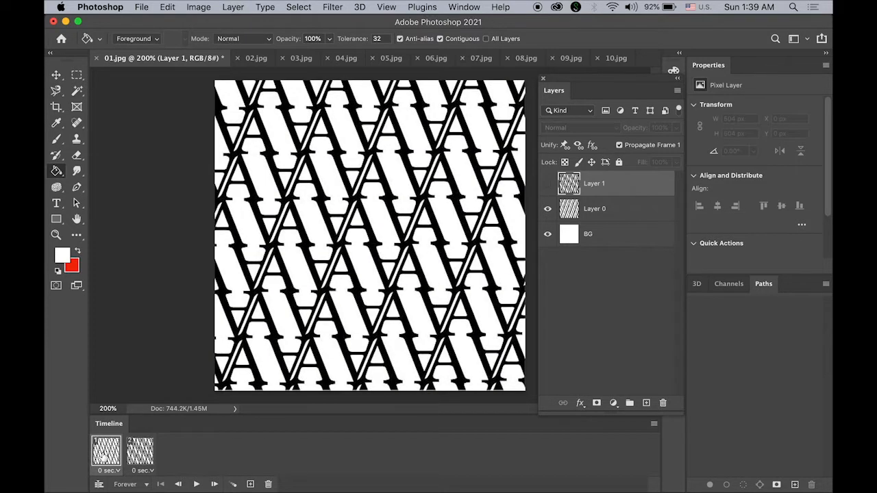
left_click(139, 456)
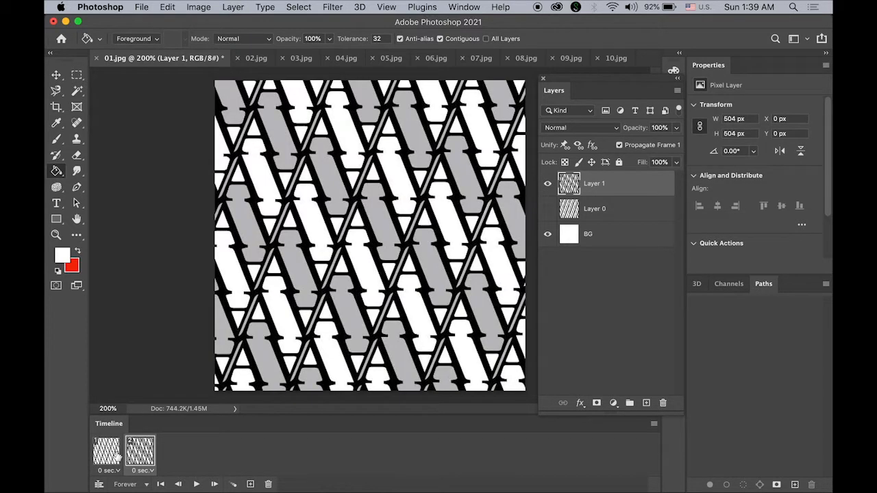
left_click(107, 455)
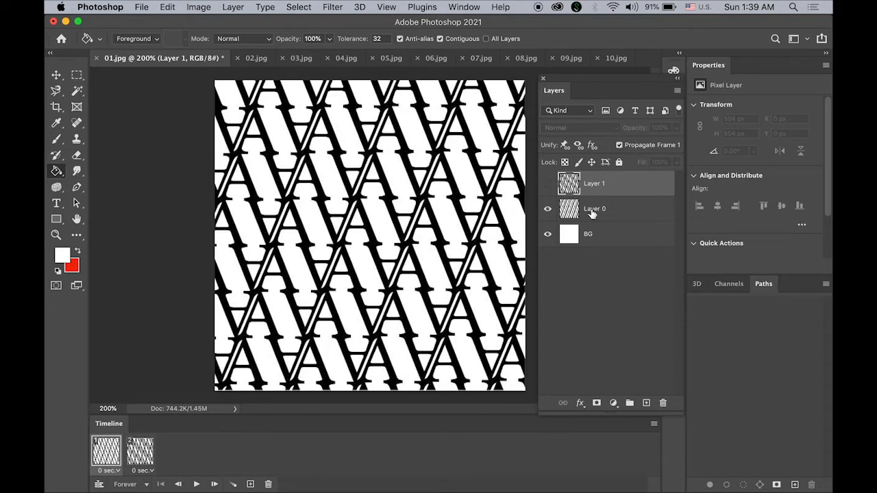
left_click(144, 459)
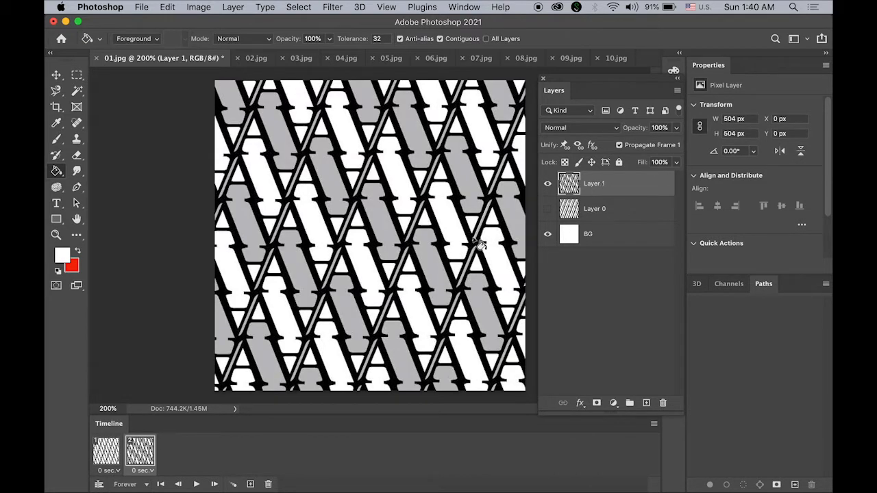
Copy the entire 03.jpg image, paste it into 01.jpg as a layer above Layer 1, and add a third animation frame
left_click(303, 60)
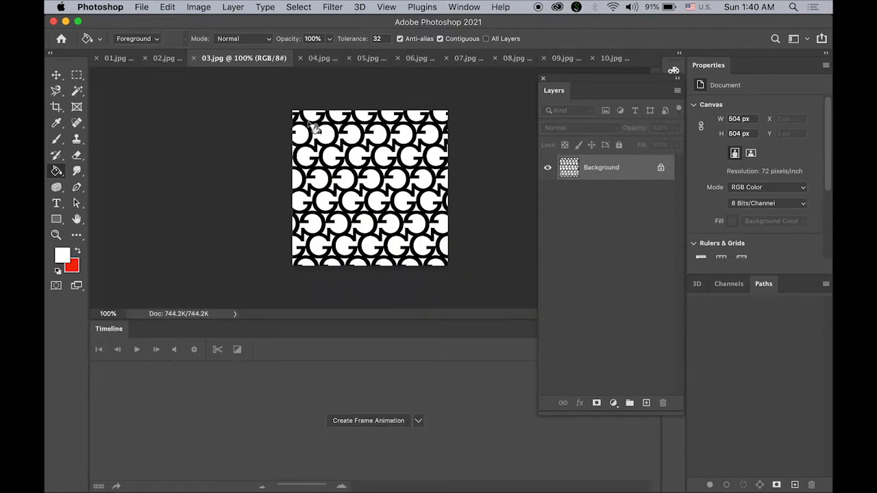
key("super+a")
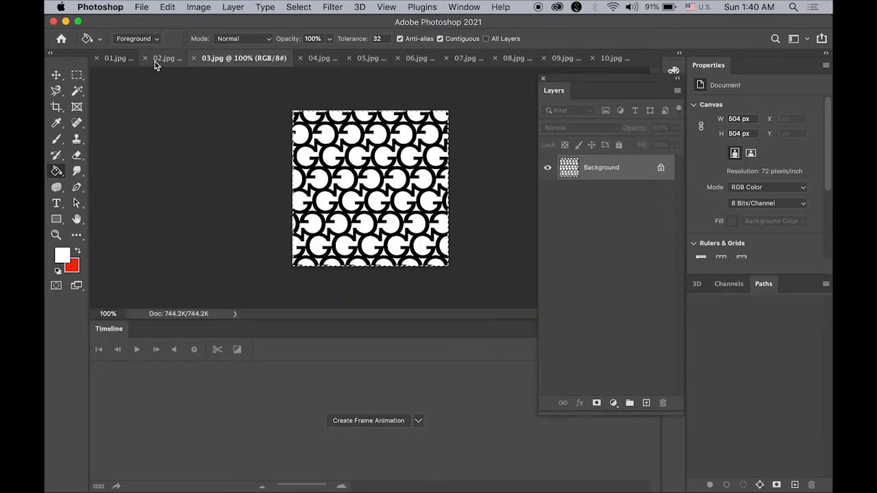
left_click(118, 58)
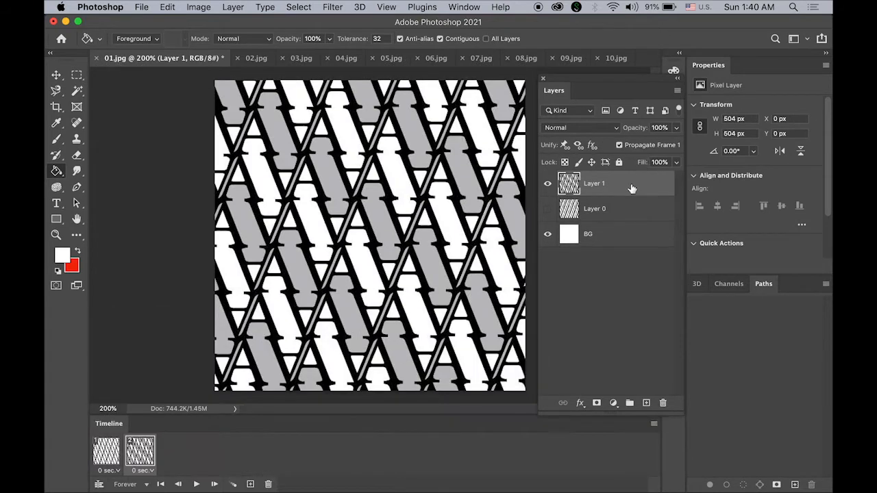
key("super+v")
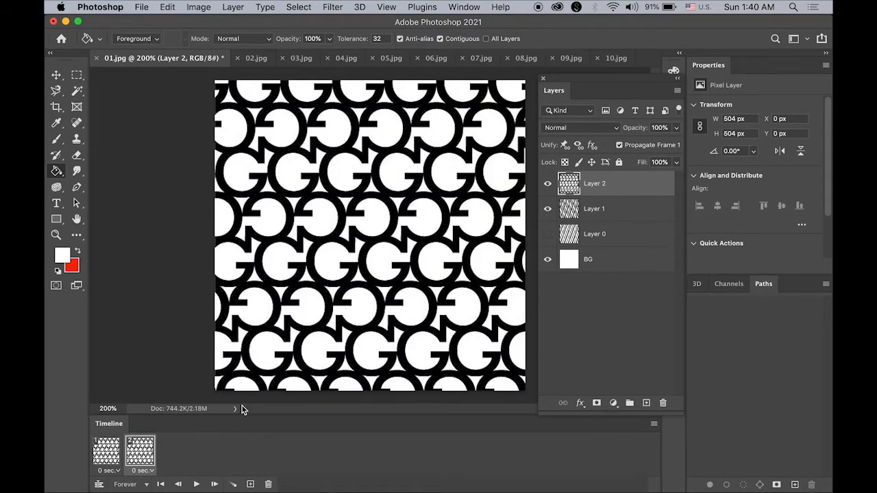
left_click(250, 484)
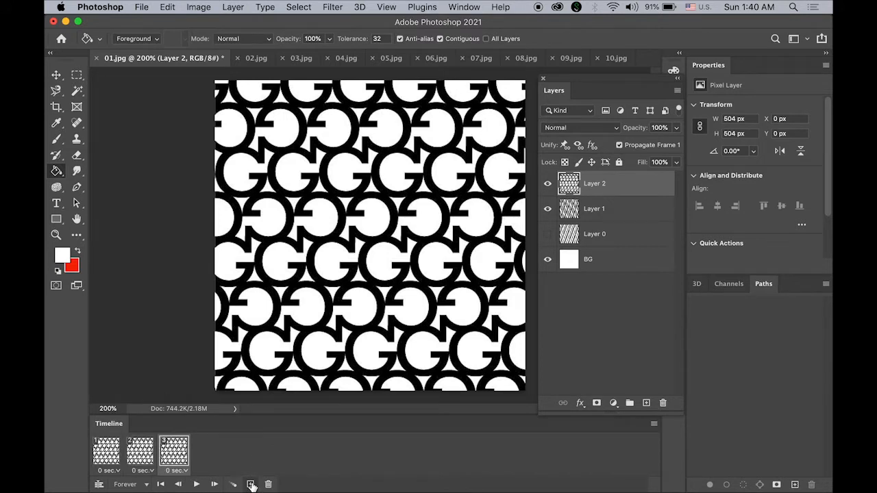
Hide Layer 2 in frame 1, and in frame 3 show Layer 2 and hide Layer 1
left_click(105, 458)
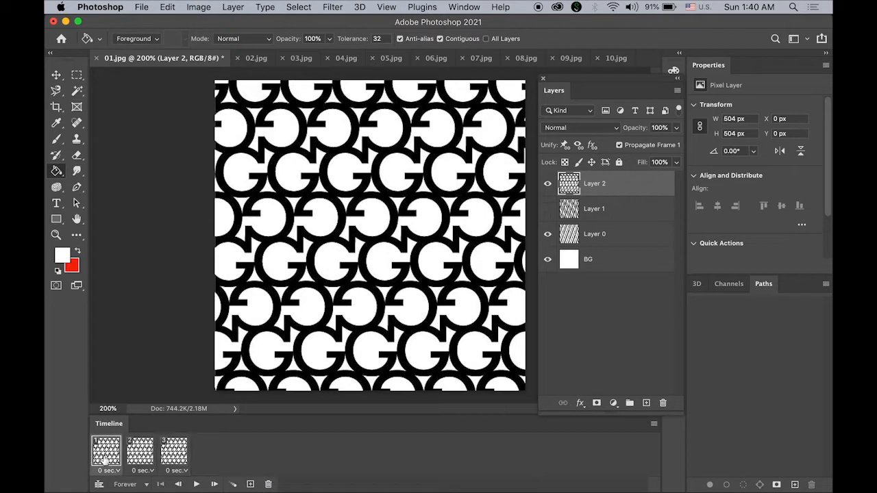
left_click(548, 186)
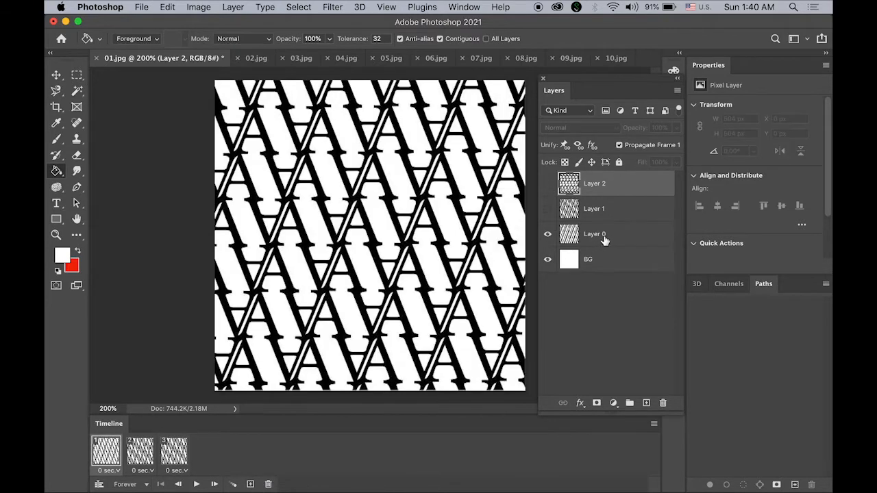
left_click(141, 452)
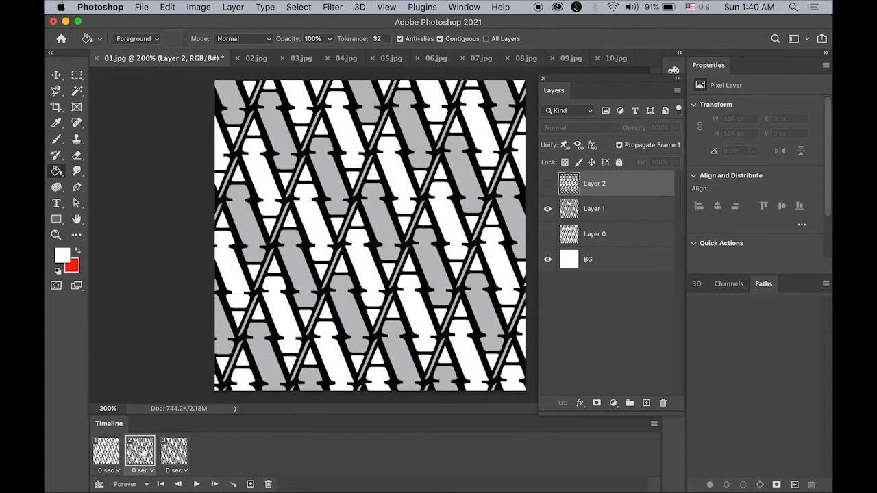
left_click(172, 453)
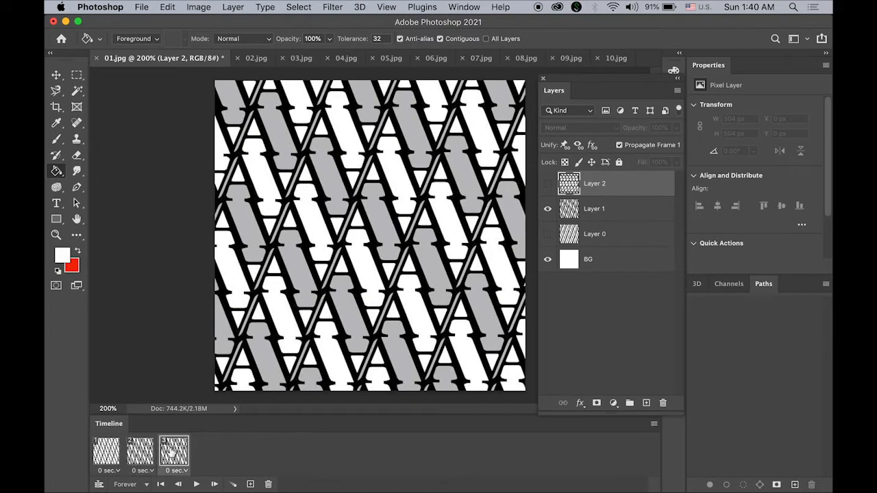
left_click(548, 185)
left_click(547, 208)
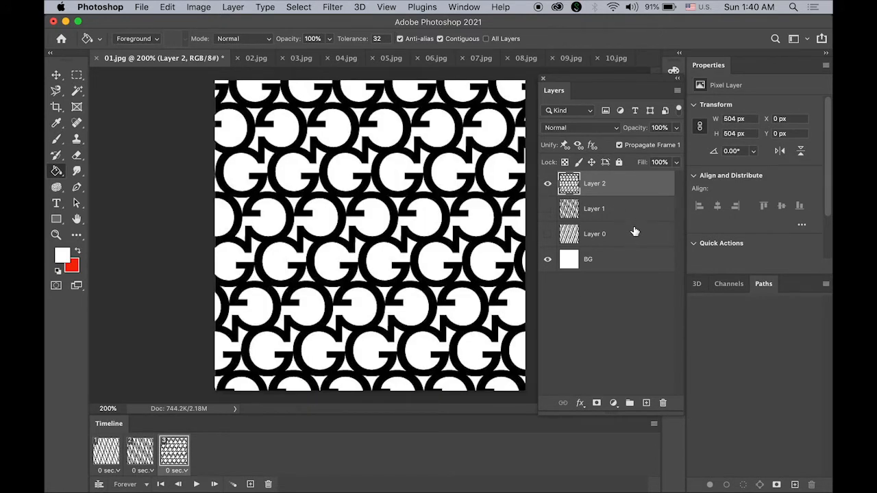
Copy the entire 04.jpg image, paste it into 01.jpg as a layer above Layer 2, and add a fourth animation frame
left_click(348, 59)
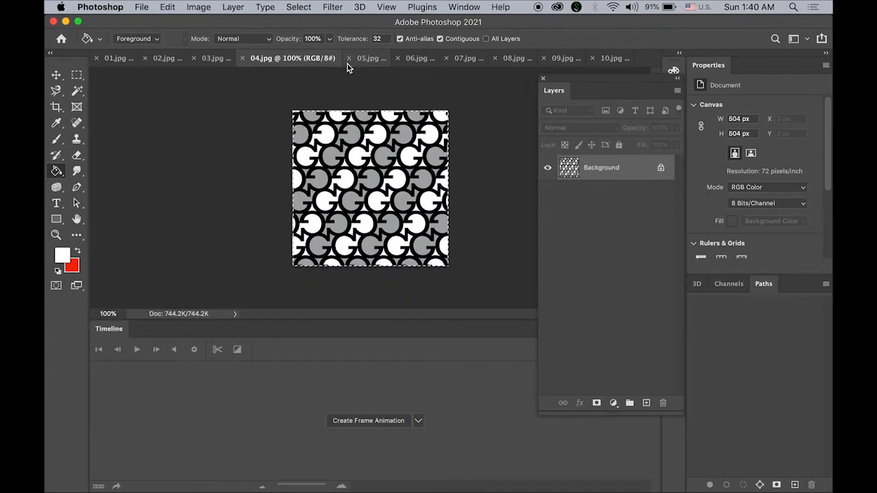
left_click(111, 58)
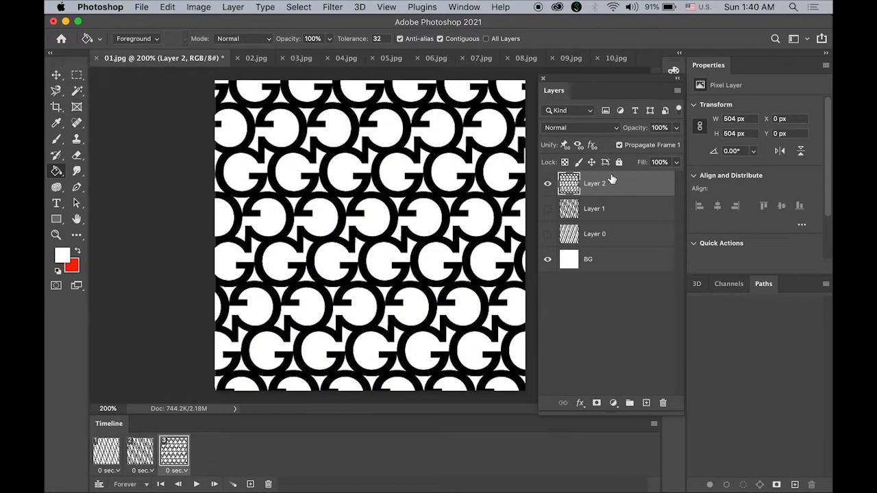
key("super+v")
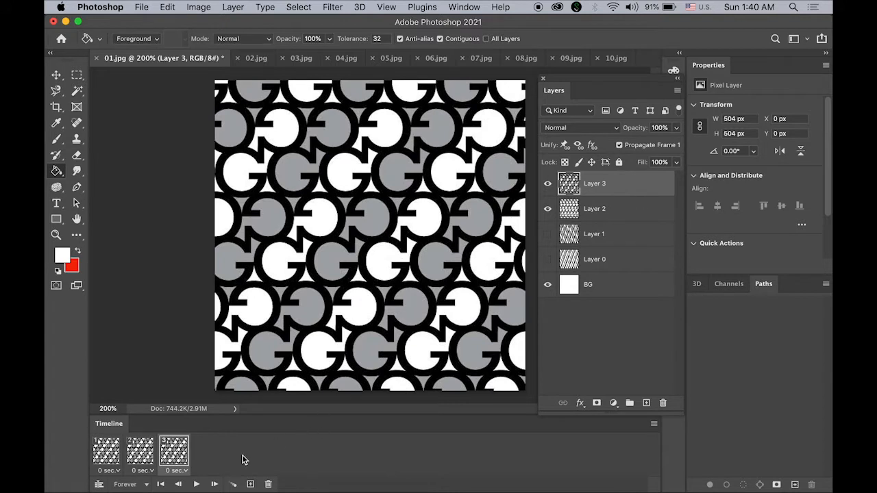
left_click(250, 485)
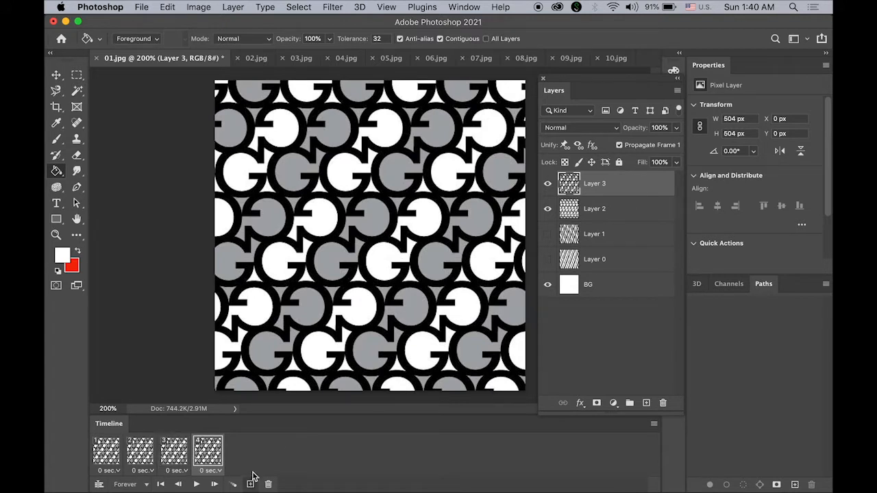
Hide Layer 3 in frame 1, and in frame 4 show Layer 3 and hide Layer 2
left_click(106, 454)
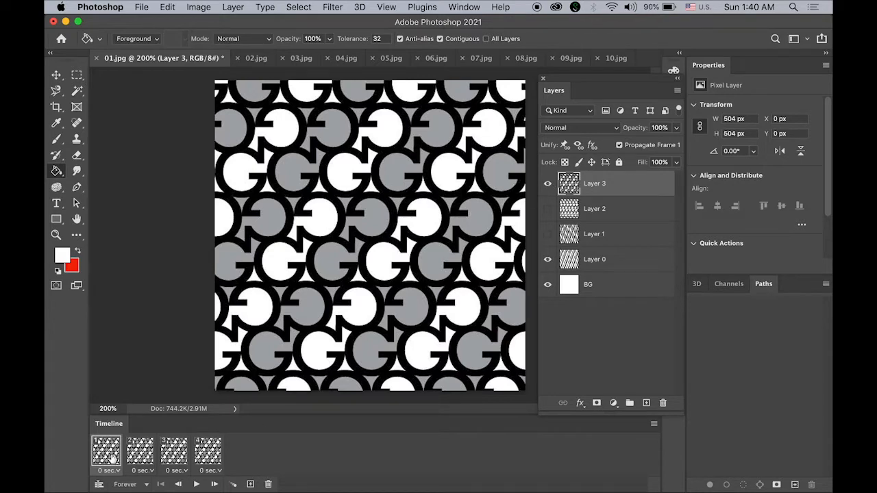
left_click(547, 183)
left_click(140, 452)
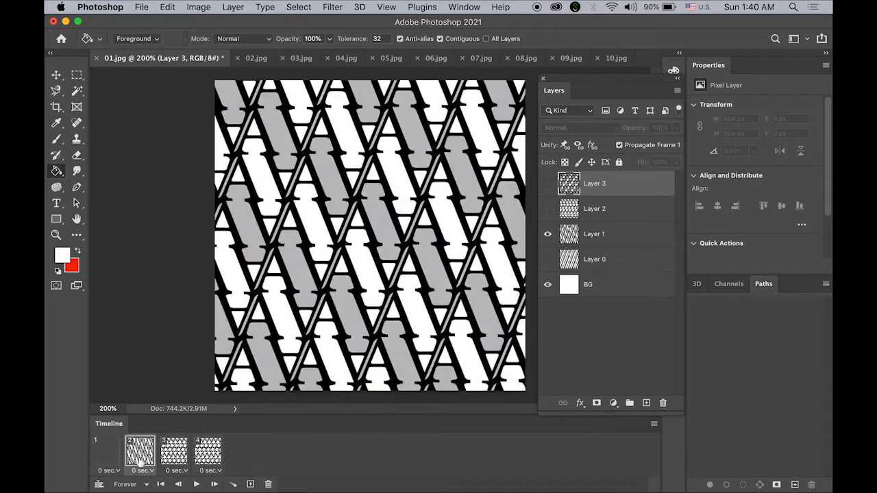
left_click(175, 457)
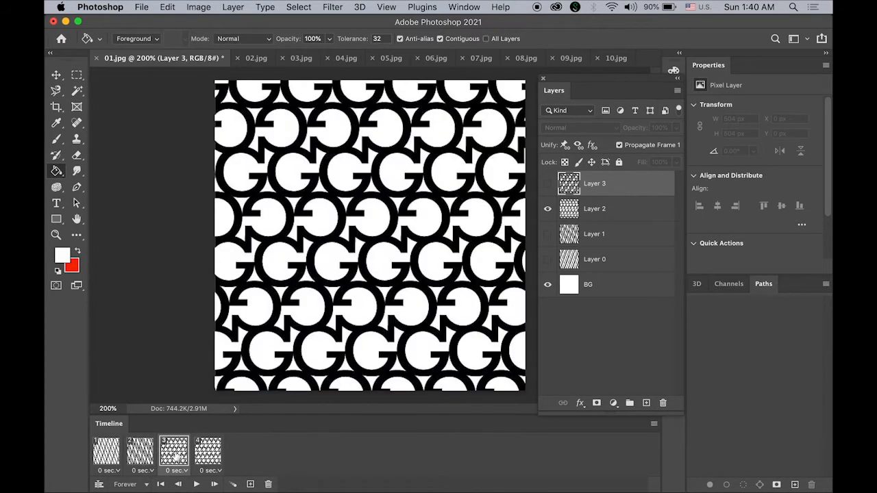
left_click(206, 452)
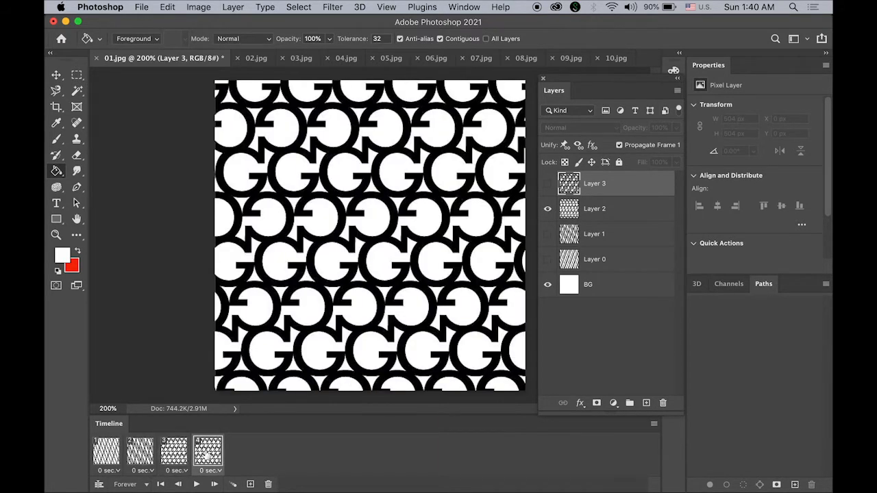
left_click(547, 184)
left_click(548, 208)
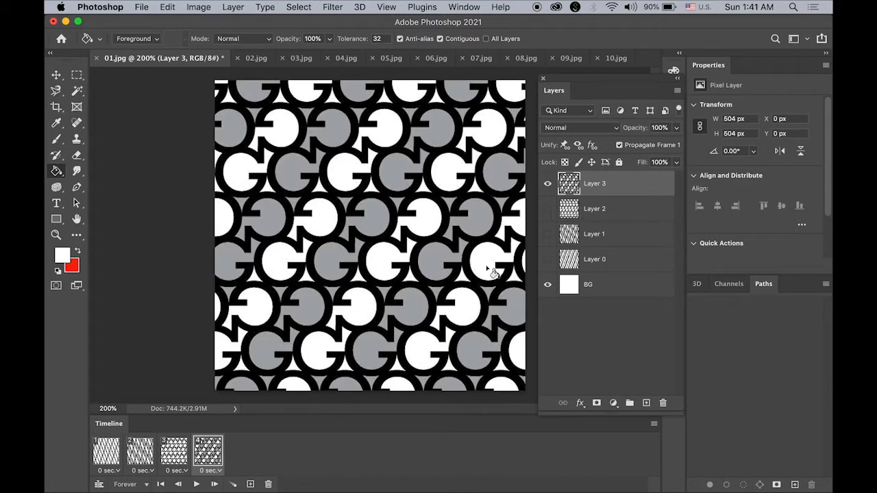
Preview the four-frame animation, stop the playback, and return to frame 4
left_click(198, 484)
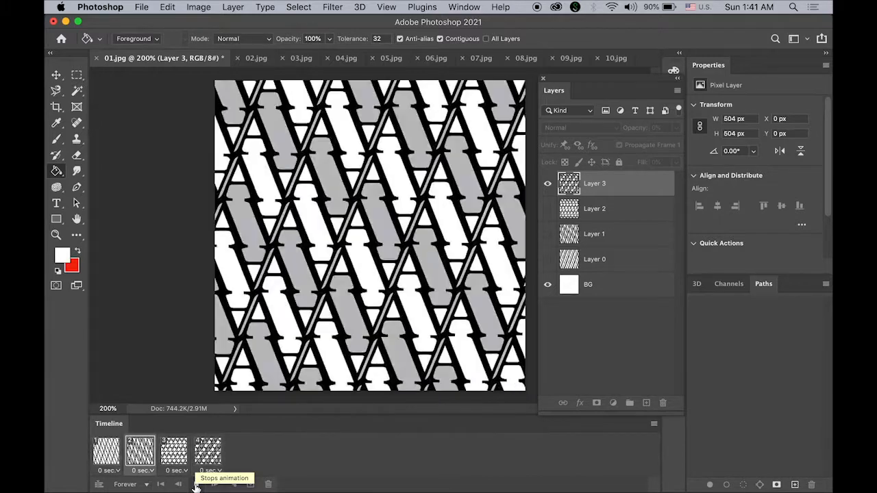
left_click(197, 485)
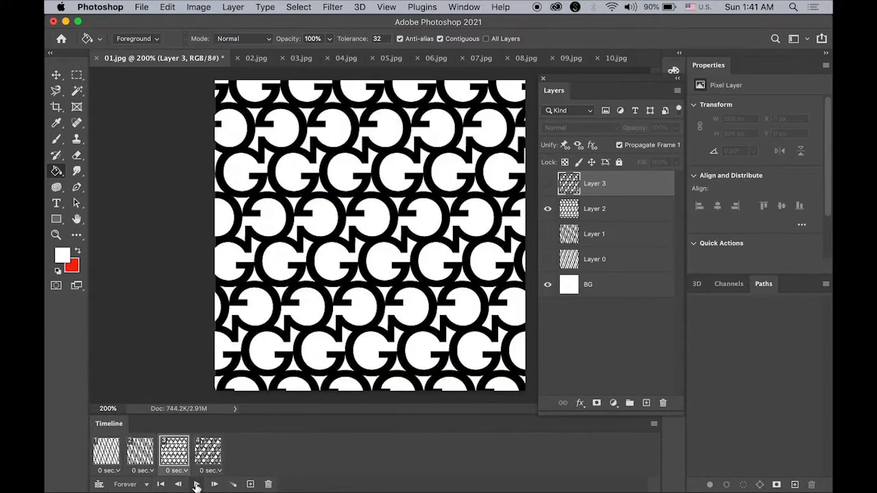
left_click(218, 460)
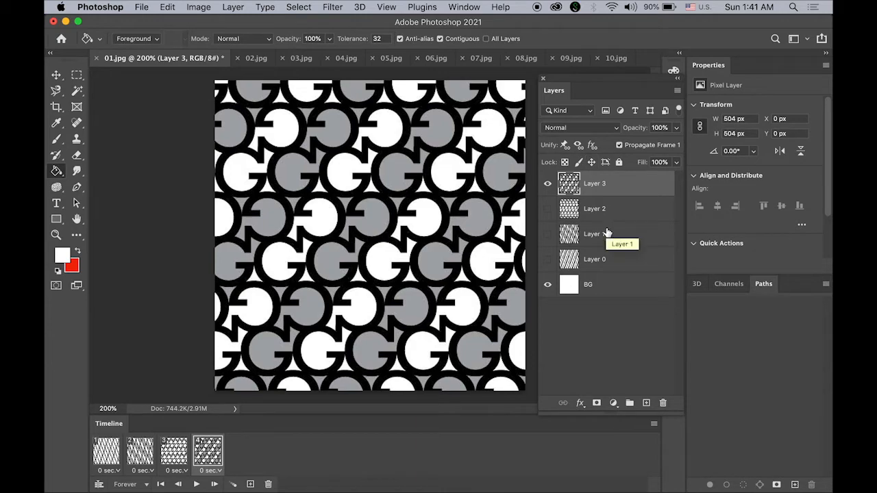
Copy the entire 05.jpg image, paste it into 01.jpg as a layer above Layer 3, and add a fifth animation frame
left_click(355, 60)
left_click(373, 60)
key("super+a")
key("super+c")
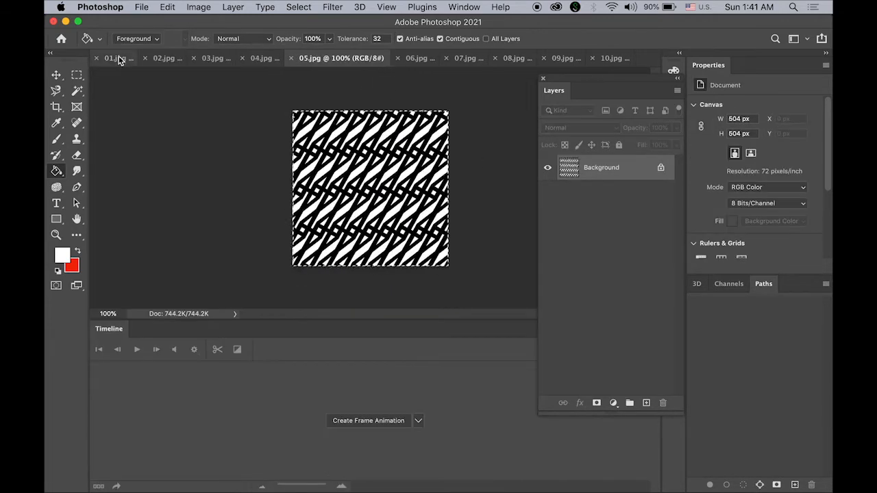
left_click(119, 59)
key("super+v")
left_click(251, 485)
Hide Layer 4 in frame 1, and in frame 5 show Layer 4 and hide Layer 3
left_click(106, 453)
left_click(547, 183)
left_click(241, 452)
left_click(547, 184)
left_click(548, 209)
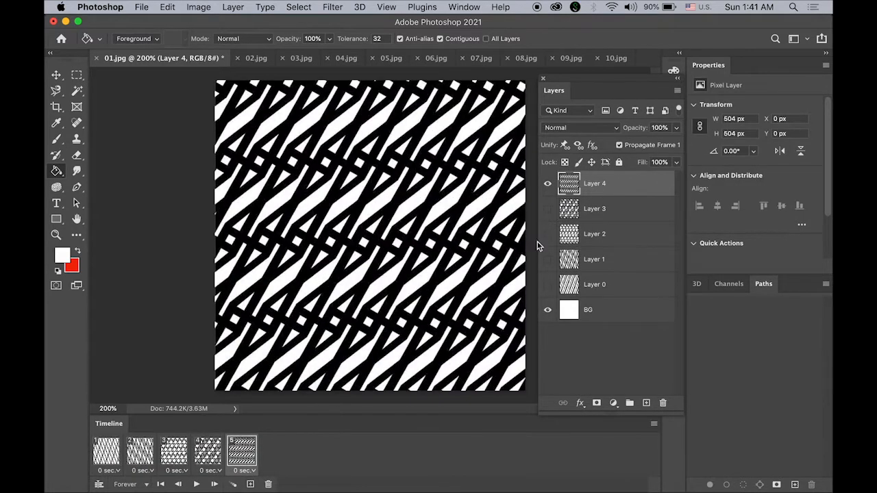
Copy the entire 06.jpg image, paste it into 01.jpg as a layer above Layer 4, and add a sixth animation frame
left_click(438, 58)
left_click(130, 59)
key("super+v")
left_click(251, 485)
Hide Layer 5 in frame 1, and in frame 6 show Layer 5 and hide Layer 4
left_click(106, 452)
left_click(547, 183)
left_click(275, 452)
left_click(547, 183)
left_click(547, 208)
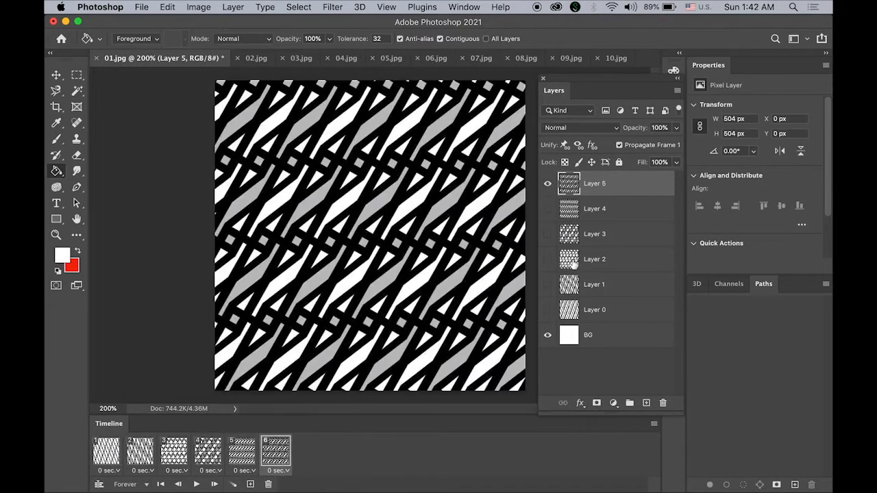
Copy the entire 07.jpg image, paste it into 01.jpg as a layer above Layer 5, and add a seventh animation frame
left_click(481, 59)
left_click(117, 59)
key("super+v")
left_click(250, 485)
Hide Layer 6 in frame 1, and in frame 7 show Layer 6 and hide Layer 5
left_click(106, 452)
left_click(548, 183)
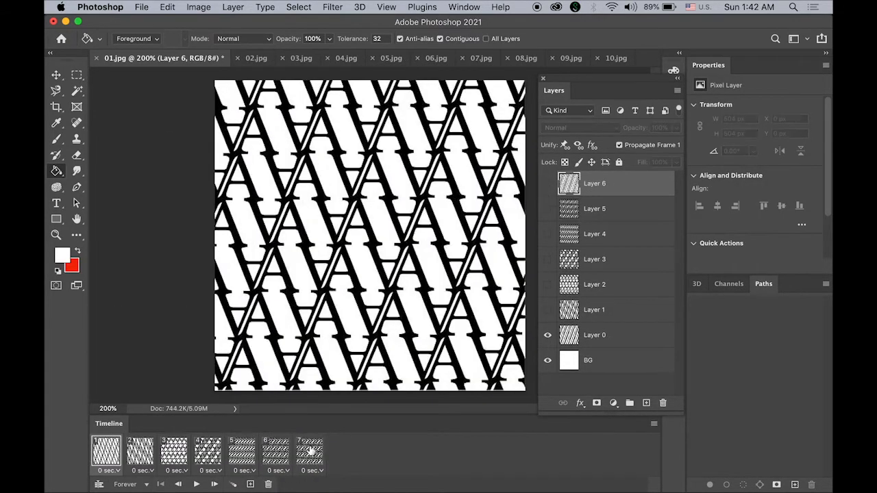
left_click(309, 453)
left_click(548, 184)
left_click(548, 209)
Copy the entire 08.jpg image, paste it into 01.jpg as a layer above Layer 6, and add an eighth animation frame
left_click(521, 59)
left_click(130, 59)
key("super+v")
left_click(250, 485)
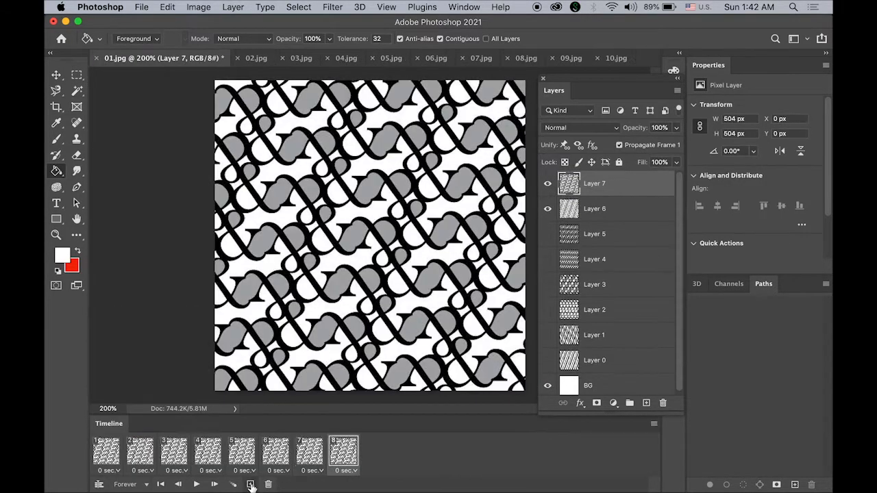
Hide Layer 7 in frame 1, and in frame 8 show Layer 7 and hide Layer 6
left_click(106, 452)
left_click(547, 184)
left_click(343, 452)
left_click(547, 184)
left_click(547, 209)
Copy the entire 09.jpg image, paste it into 01.jpg as a layer above Layer 7, and add a ninth animation frame
left_click(570, 59)
key("super+c")
left_click(120, 60)
key("super+v")
left_click(250, 485)
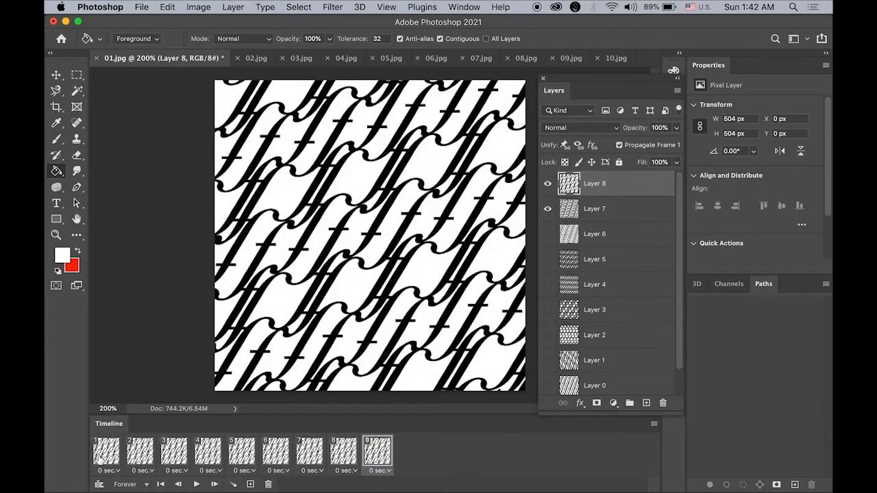
Hide Layer 8 in frame 1, and in frame 9 show Layer 8 and hide Layer 7
left_click(106, 452)
left_click(547, 209)
Copy the entire 10.jpg image, paste it into 01.jpg as a layer above Layer 8, and add a tenth animation frame
left_click(614, 59)
key("super+c")
left_click(120, 59)
key("super+v")
left_click(250, 485)
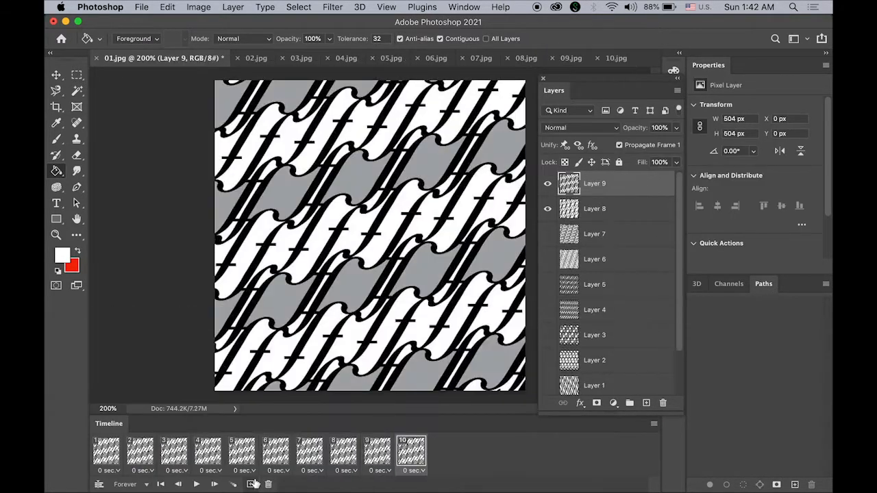
Hide Layer 9 in frame 1, and in frame 10 show Layer 9 and hide Layer 8
left_click(106, 452)
left_click(547, 184)
left_click(411, 451)
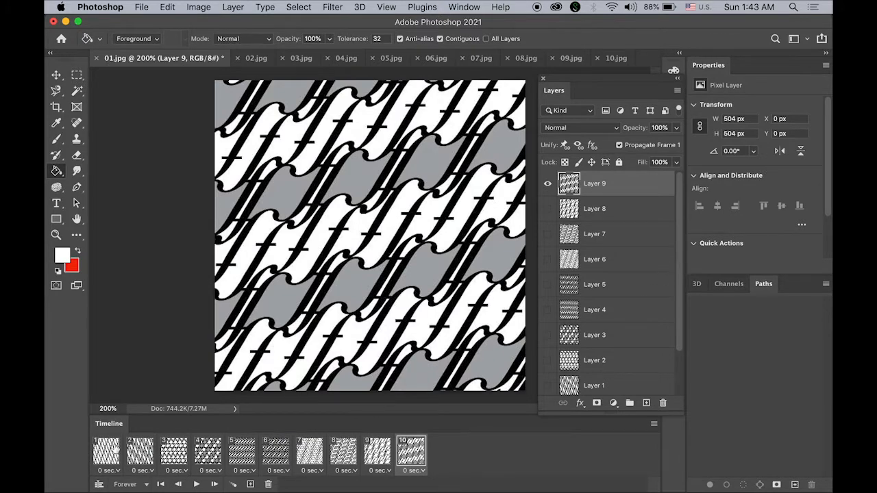
Review animation frames 1 through 10 one by one and preview the full animation playback
left_click(106, 452)
left_click(143, 454)
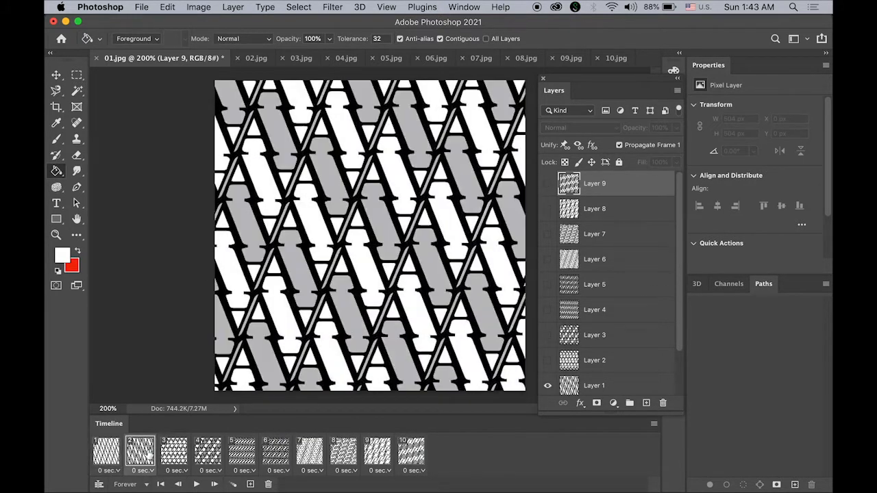
left_click(173, 455)
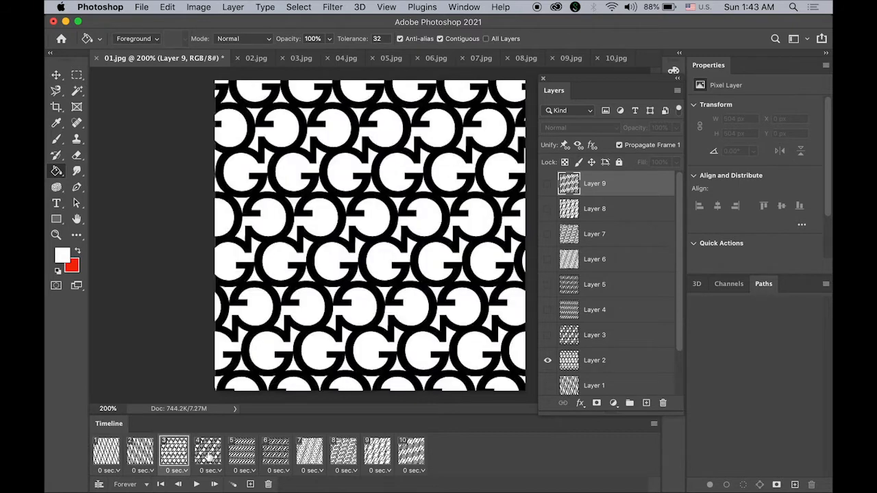
left_click(207, 455)
left_click(241, 456)
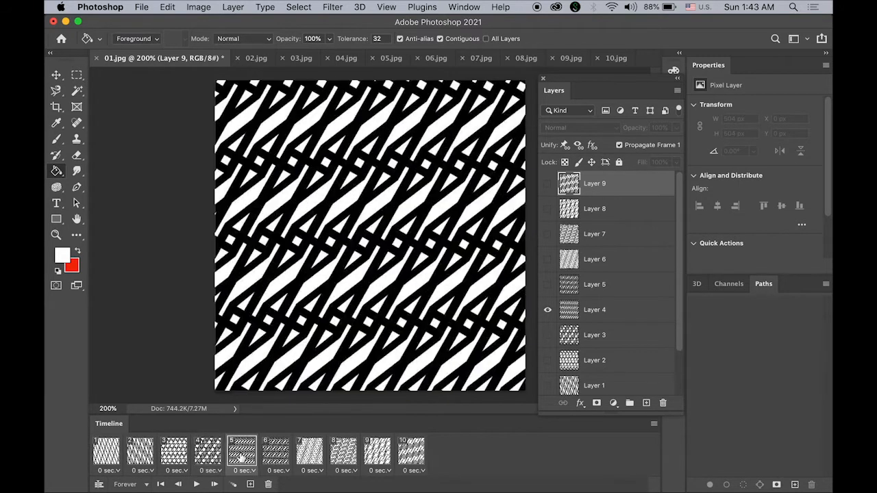
left_click(276, 457)
left_click(309, 456)
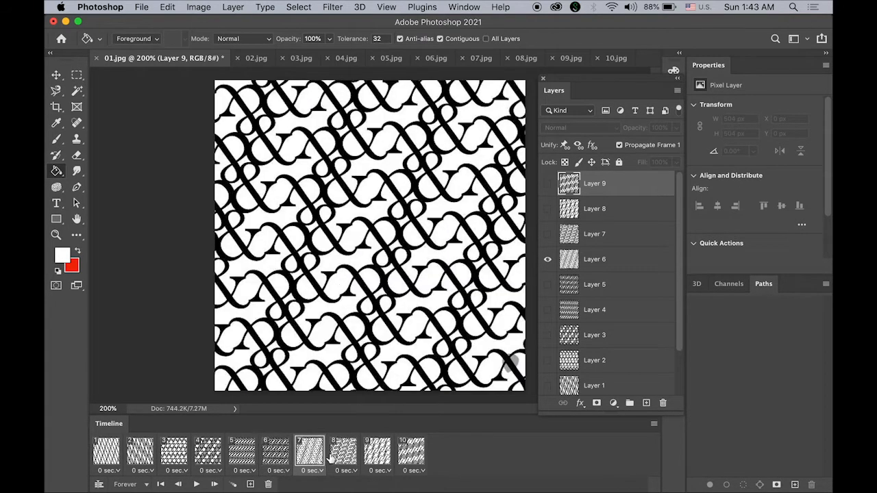
left_click(344, 459)
left_click(377, 456)
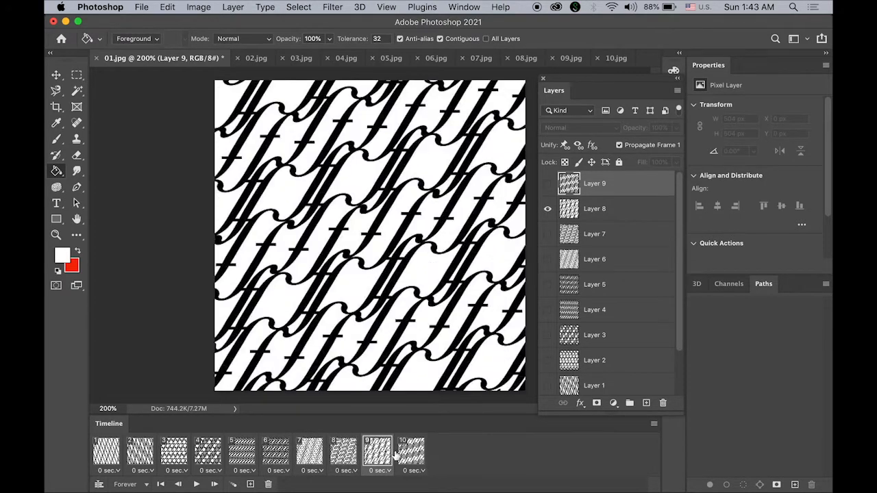
left_click(411, 454)
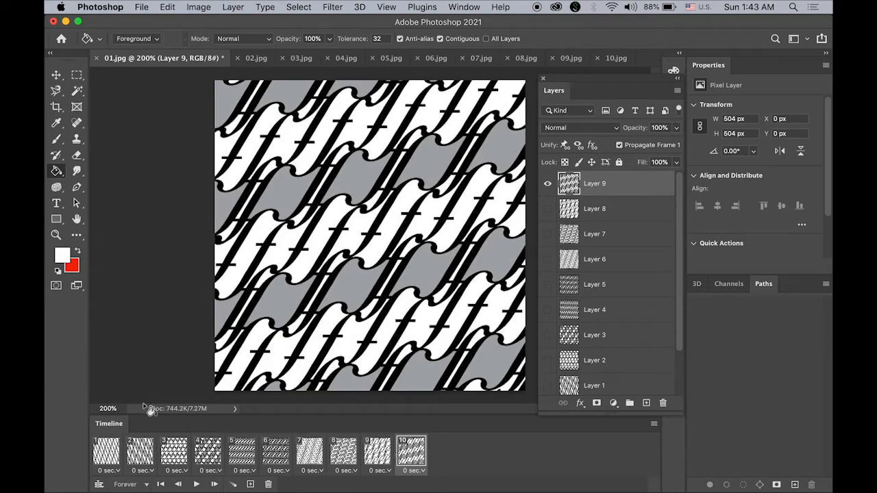
left_click(197, 485)
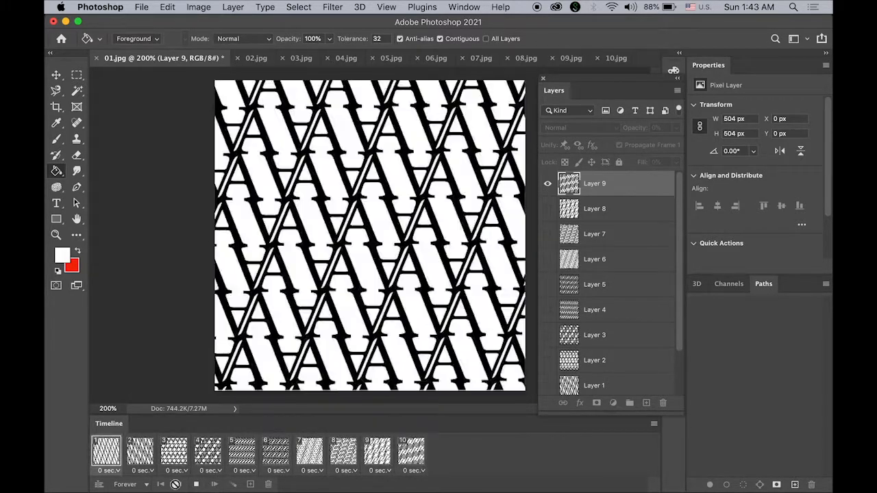
left_click(196, 485)
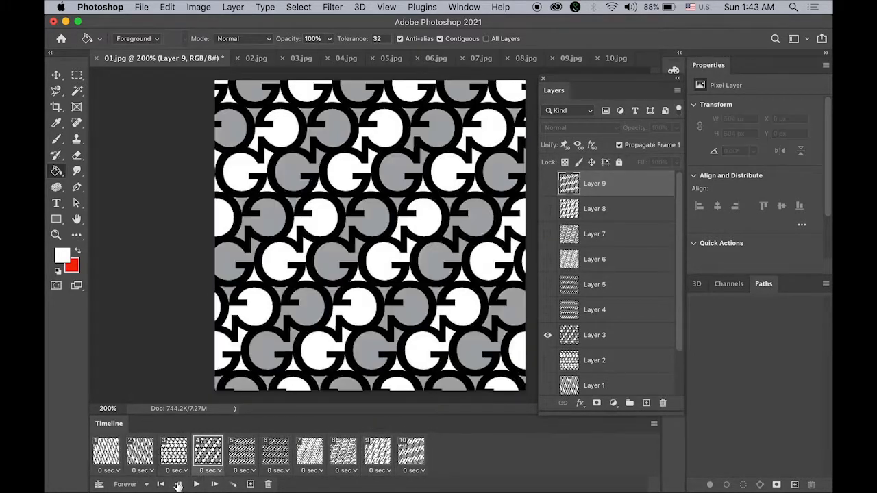
Set the delay of all ten frames to 0.5 seconds and preview the animation playback
left_click(118, 472)
left_click(133, 277)
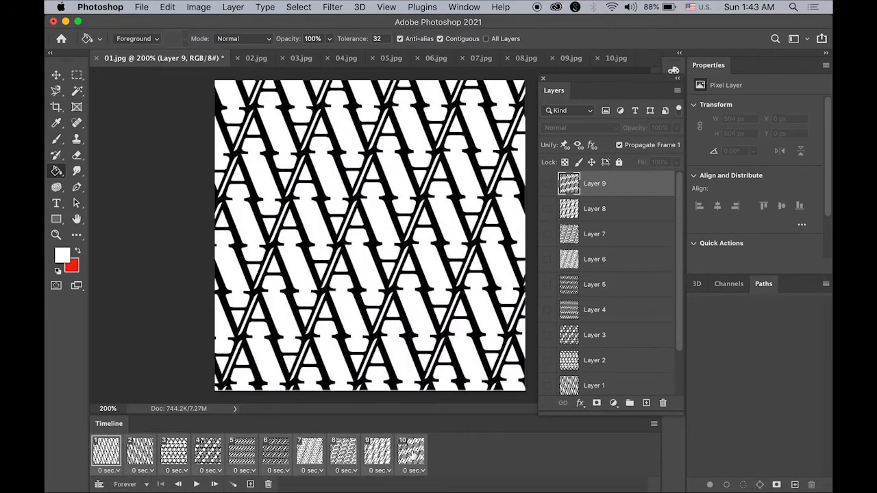
left_click(117, 472)
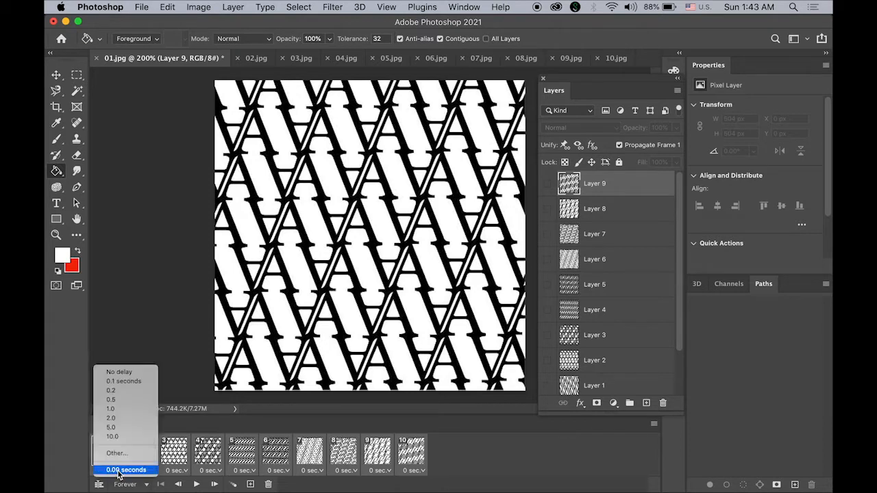
left_click(123, 400)
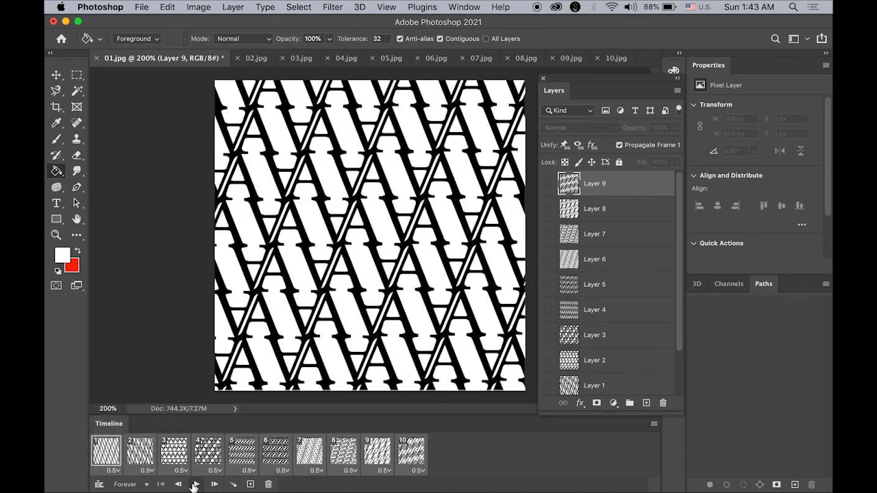
left_click(196, 484)
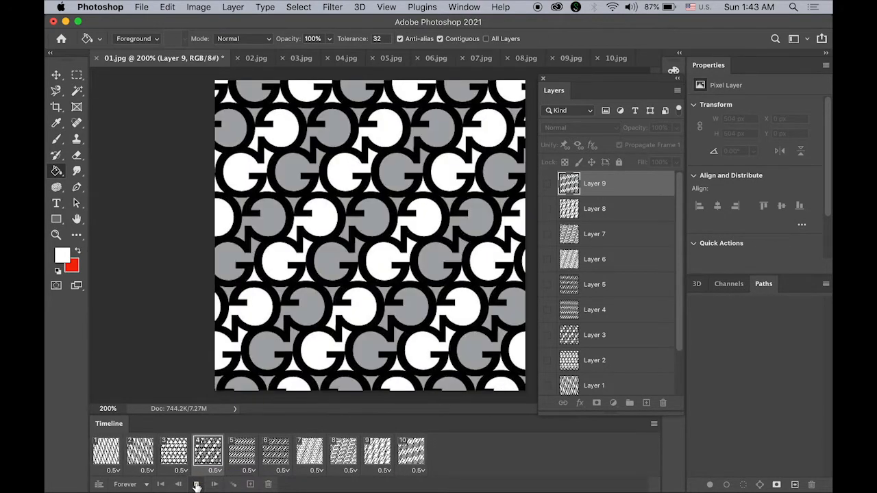
left_click(196, 485)
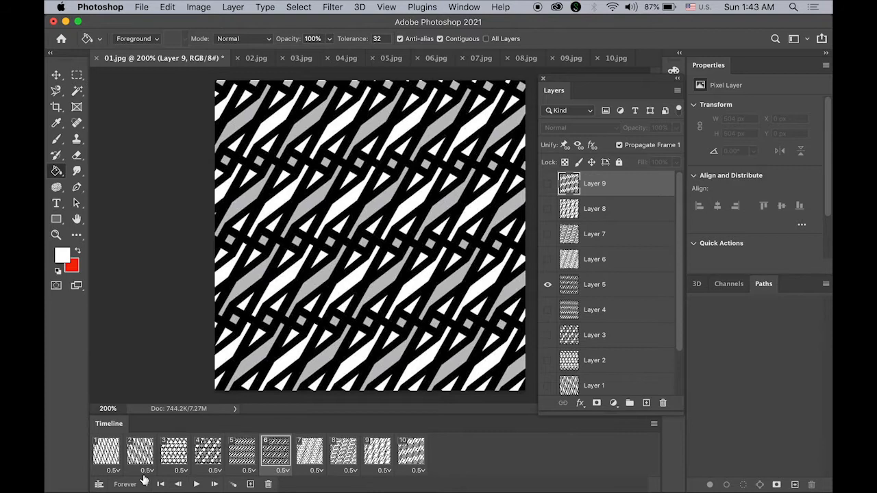
Set all ten frames back to no delay and preview the animation again
left_click(111, 453)
left_click(413, 458, "shift")
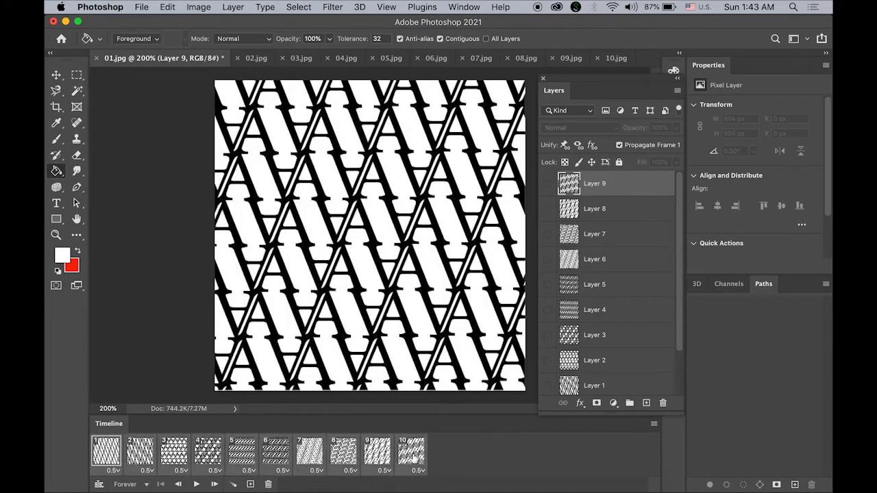
left_click(114, 470)
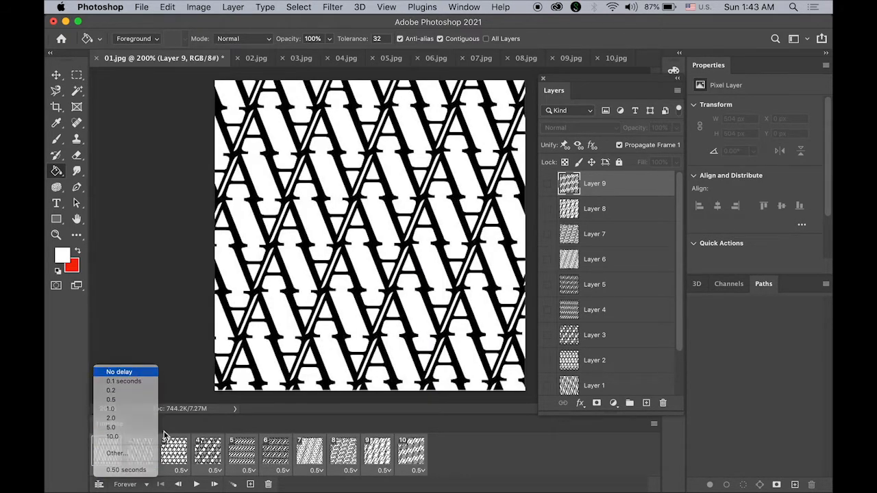
left_click(137, 373)
left_click(197, 484)
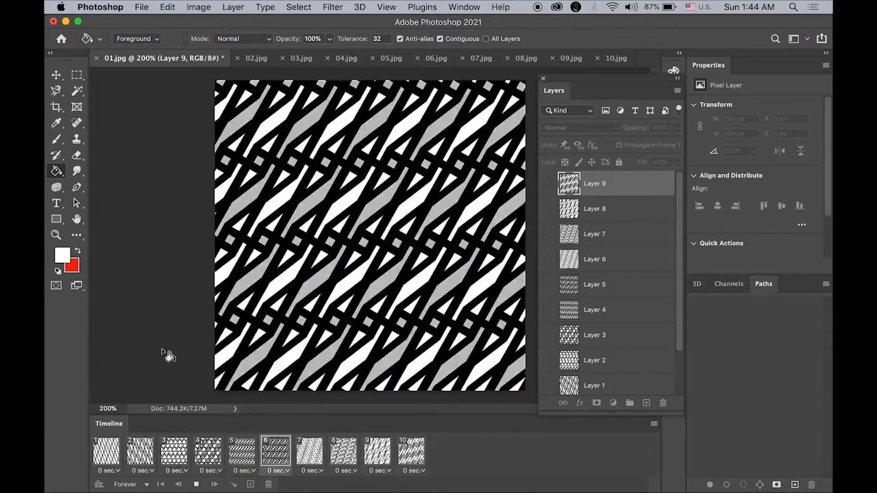
left_click(195, 484)
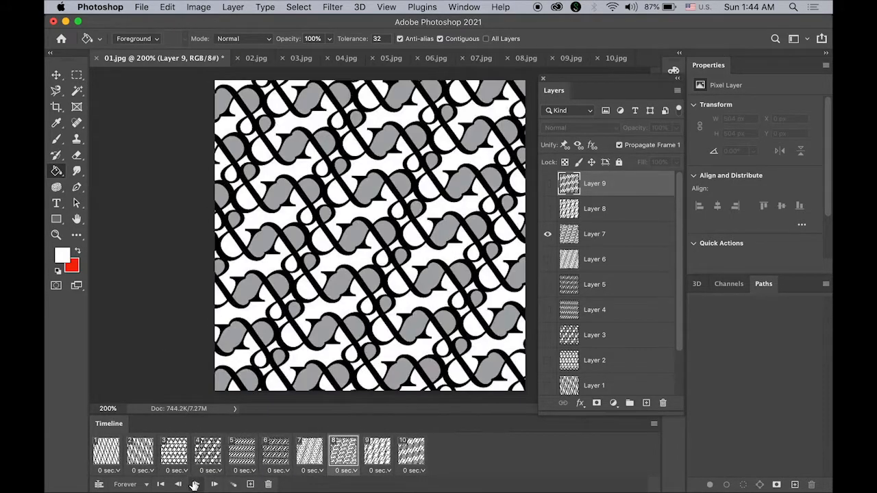
Tween frames 1 and 2 with 3 added frames across all layers, and check the in-between frames
left_click(104, 455)
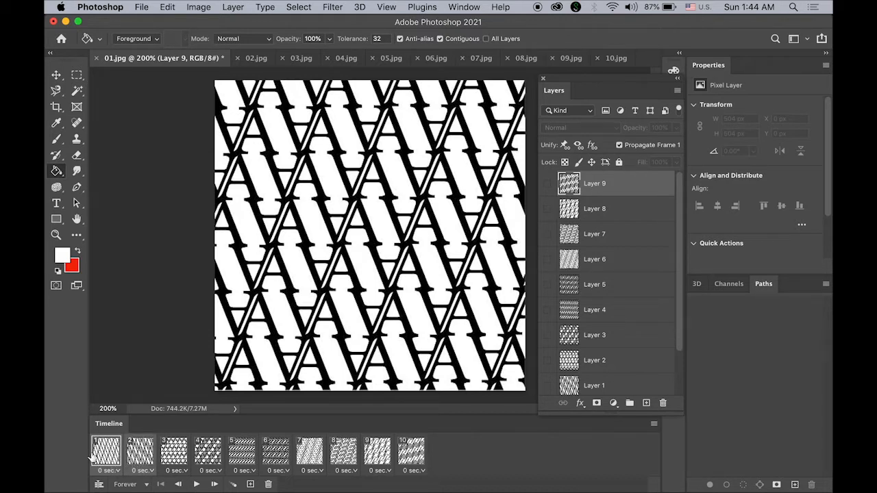
left_click(654, 425)
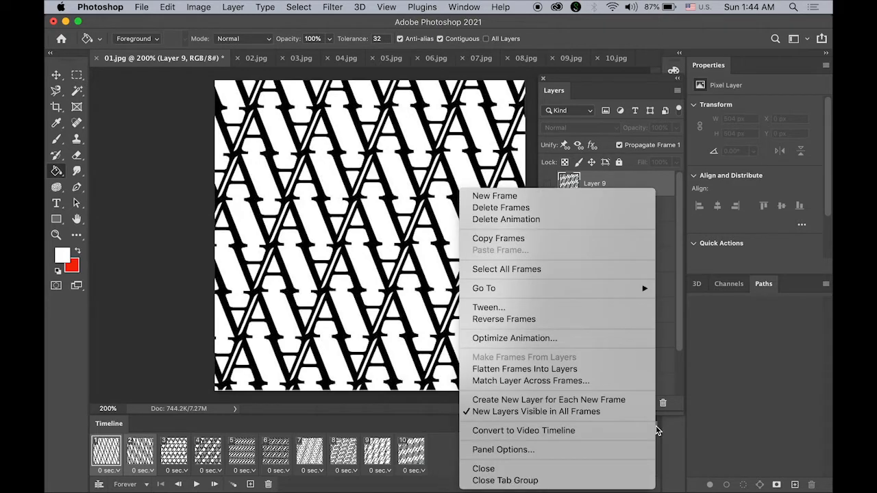
left_click(551, 311)
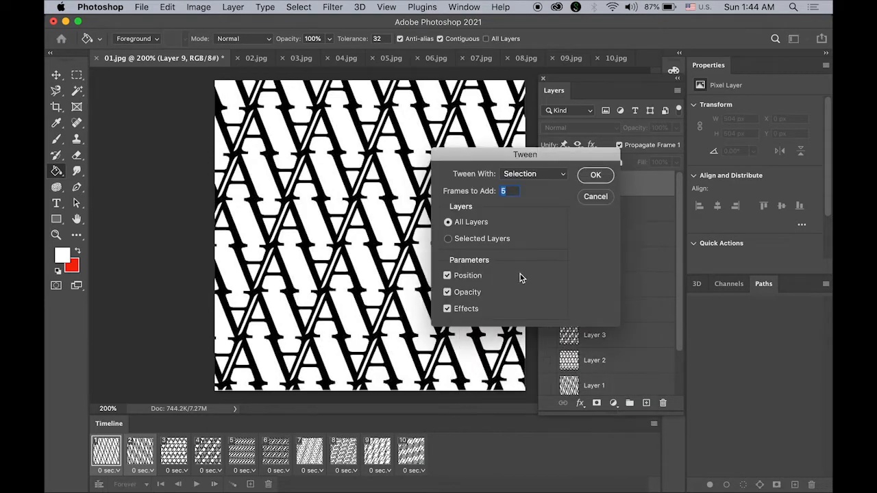
type("3")
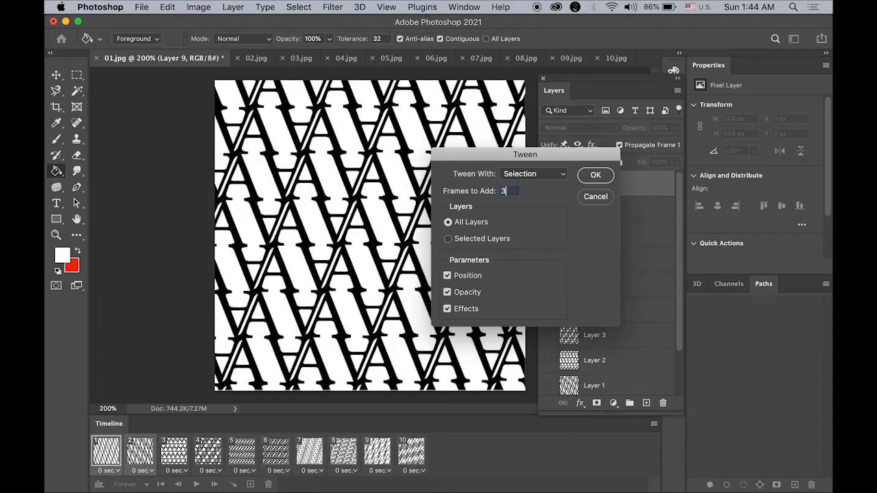
left_click(595, 176)
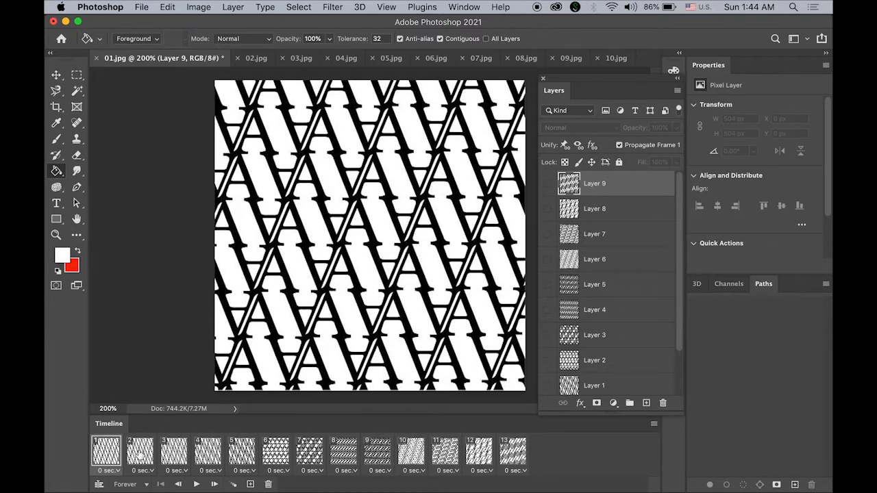
left_click(140, 454)
left_click(174, 453)
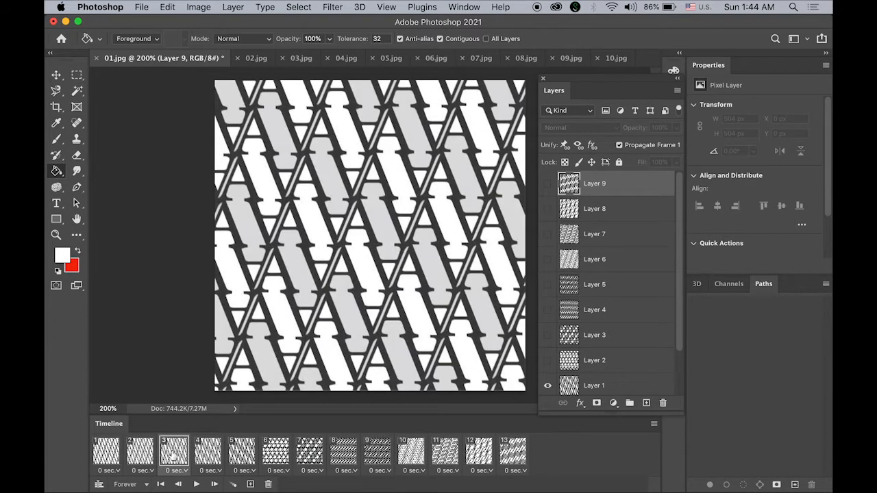
left_click(207, 455)
Tween frames 5 and 6 with 3 added frames, and check the transition from the A pattern to the G pattern
left_click(241, 456)
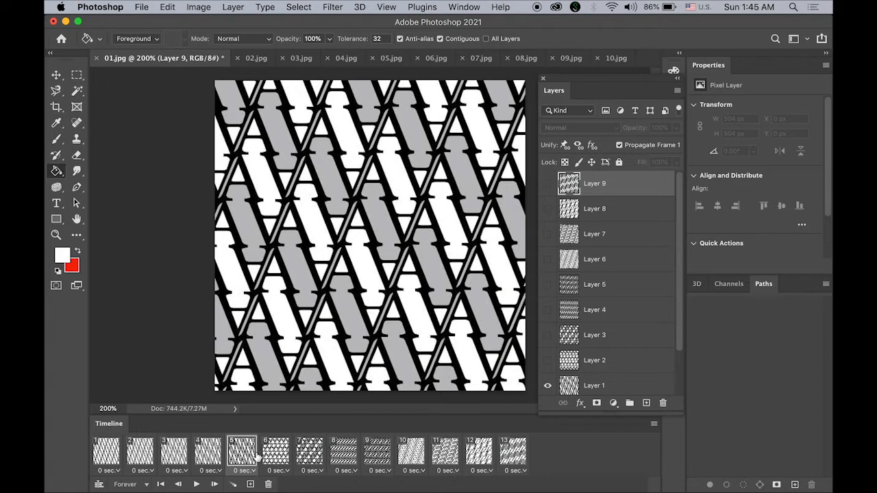
left_click(654, 424)
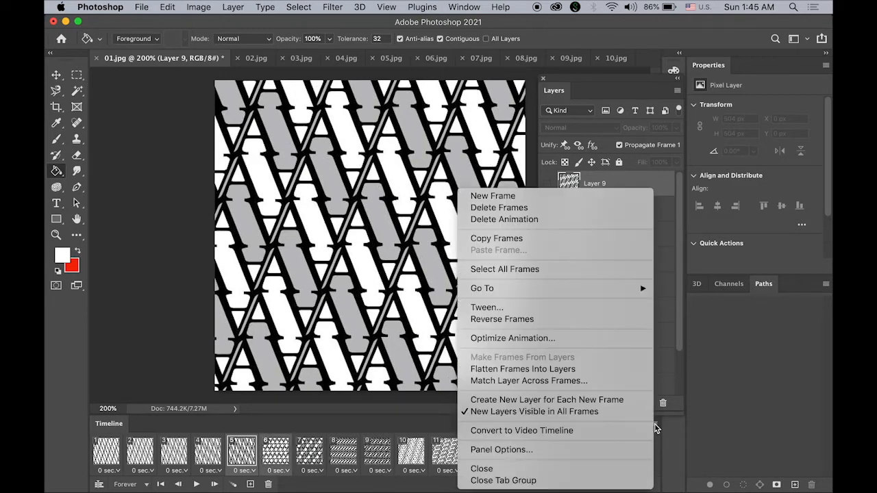
left_click(567, 308)
left_click(595, 176)
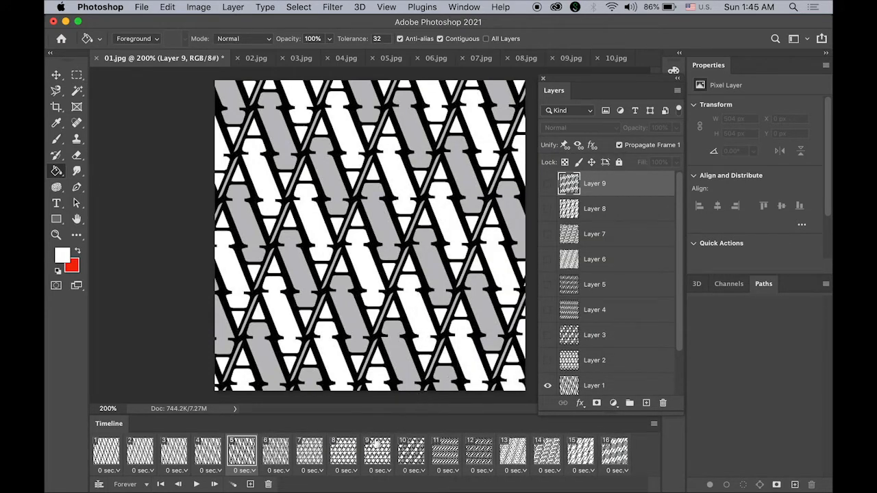
left_click(274, 452)
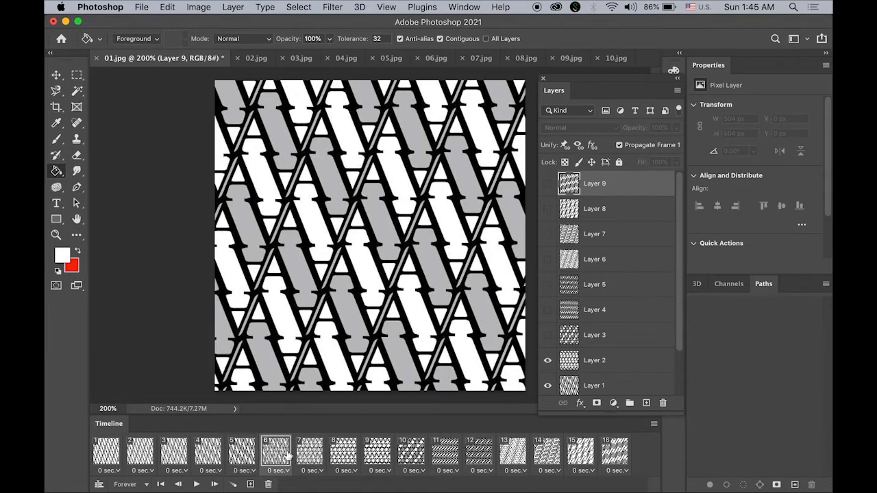
left_click(312, 453)
left_click(344, 454)
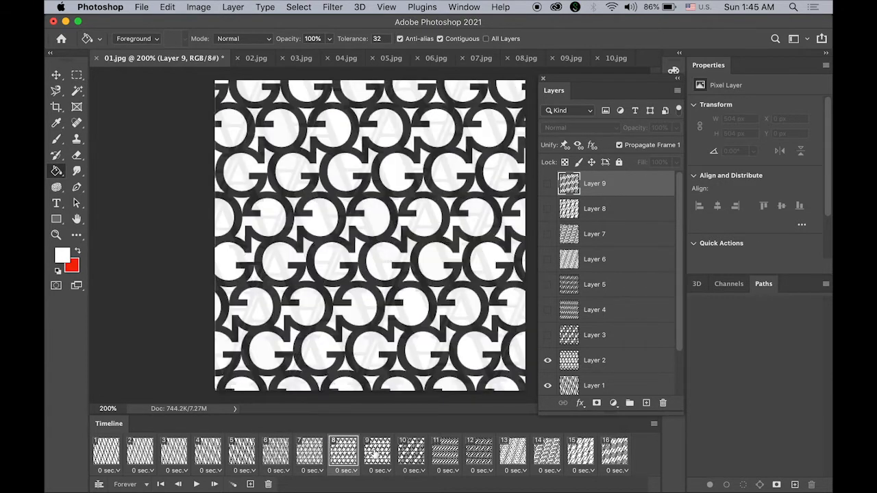
left_click(377, 454)
Tween frames 9 and 10 with 3 added frames across all layers, and check frames 10 through 14
left_click(413, 454)
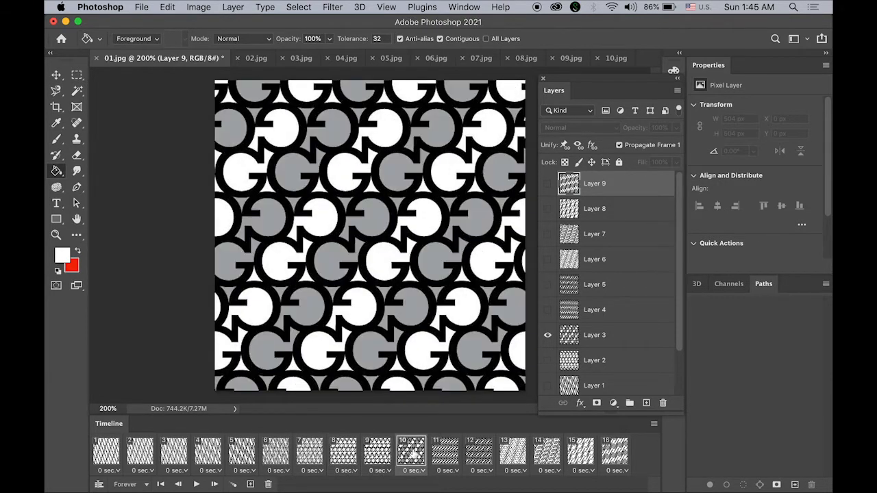
left_click(384, 454)
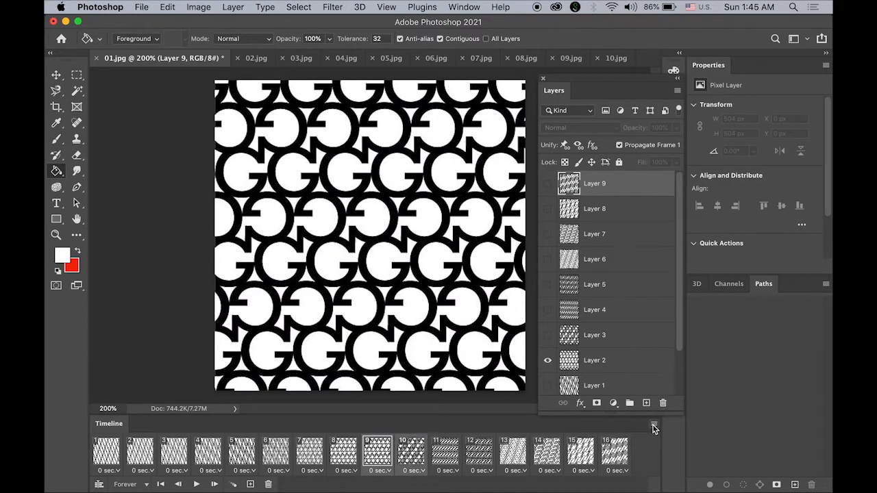
left_click(654, 426)
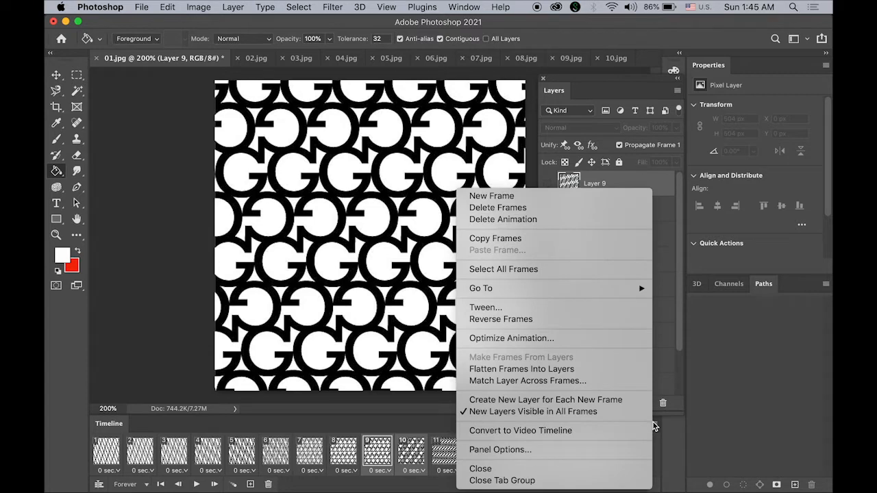
left_click(537, 309)
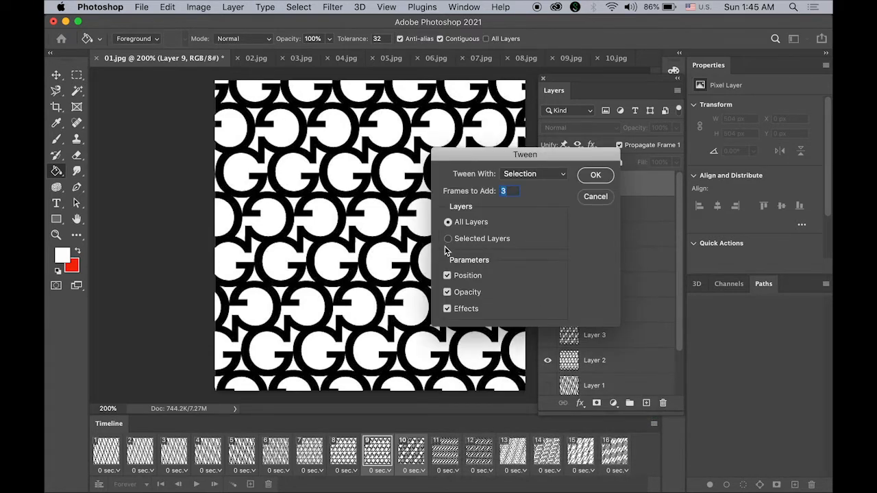
left_click(594, 176)
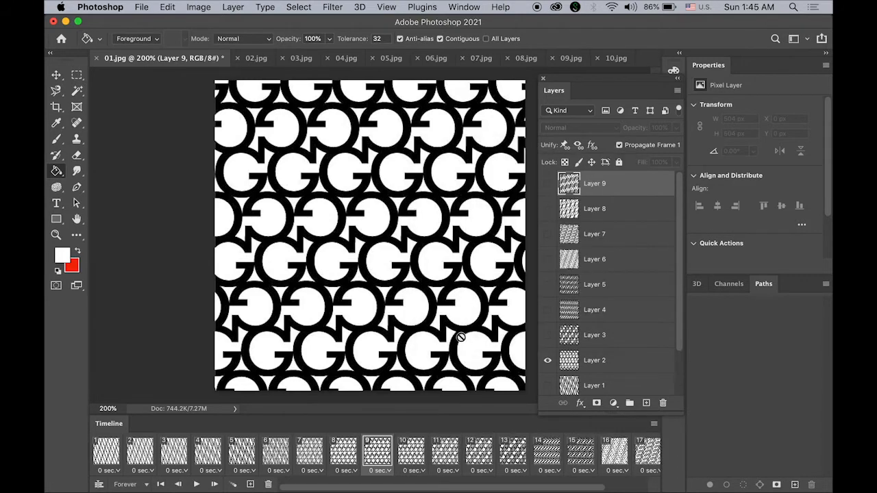
left_click(415, 453)
left_click(447, 453)
left_click(480, 455)
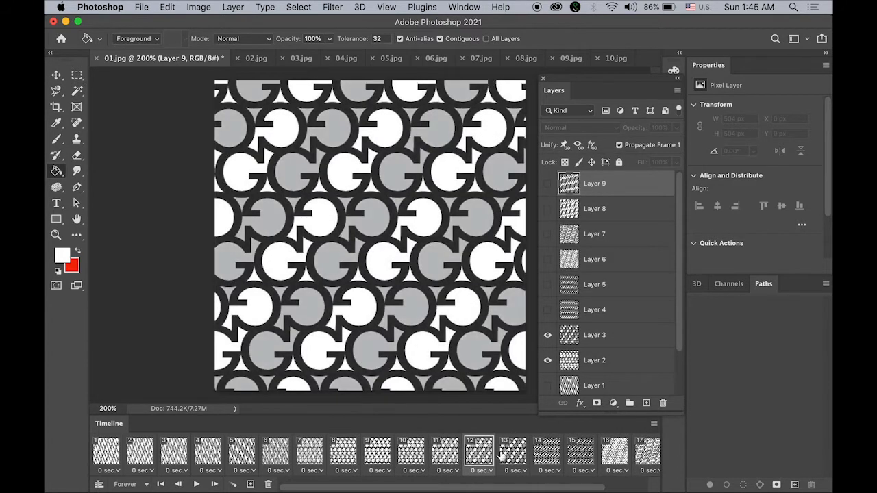
left_click(512, 455)
left_click(546, 455)
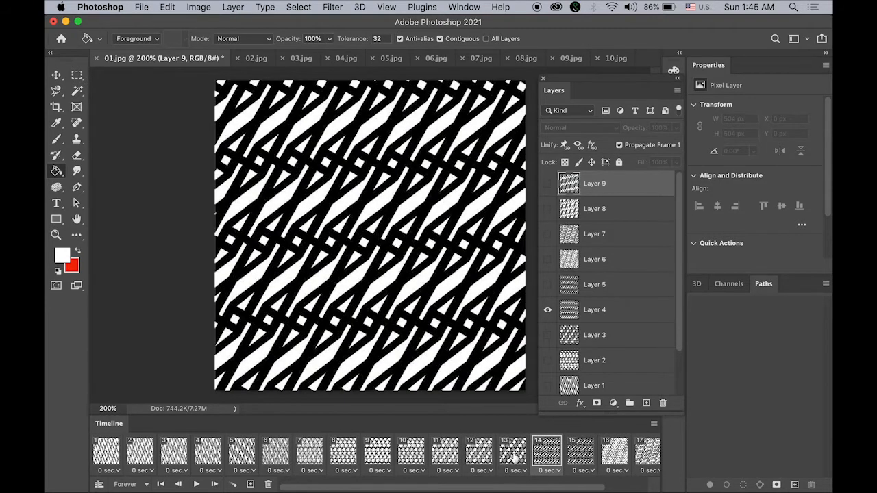
Tween frames 13 and 14 with 3 added frames, and check frames 14 through 18
left_click(514, 456)
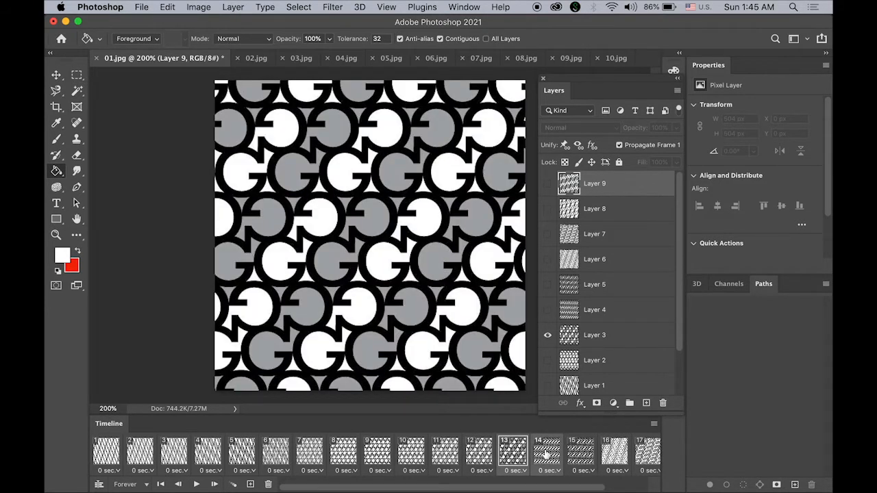
left_click(654, 423)
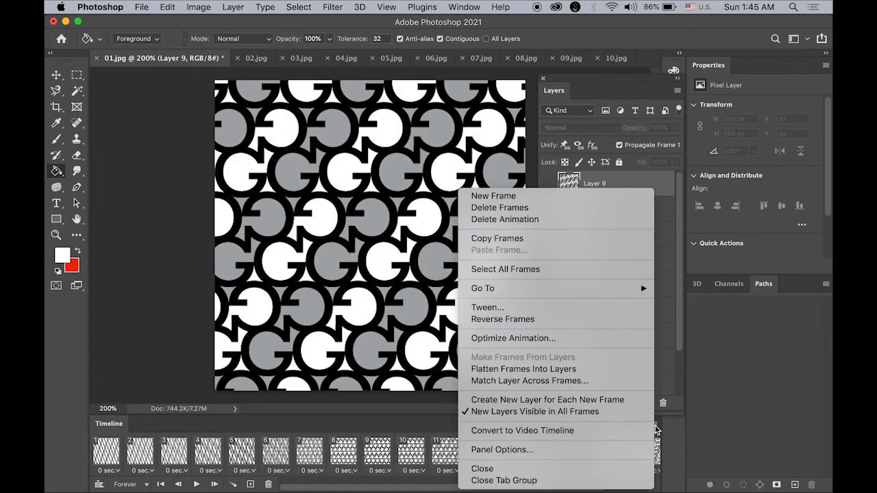
left_click(578, 308)
left_click(591, 178)
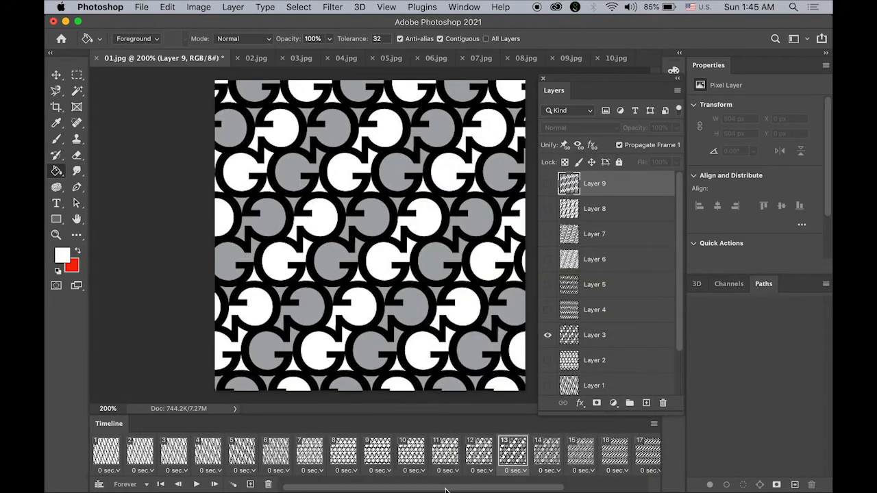
left_click_drag(445, 490, 474, 489)
left_click(476, 451)
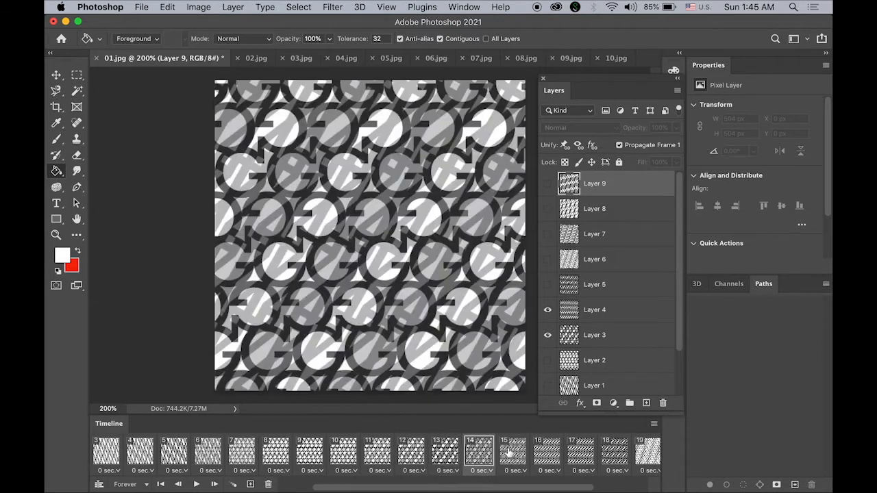
left_click(511, 452)
left_click(545, 452)
left_click(579, 454)
left_click(608, 454)
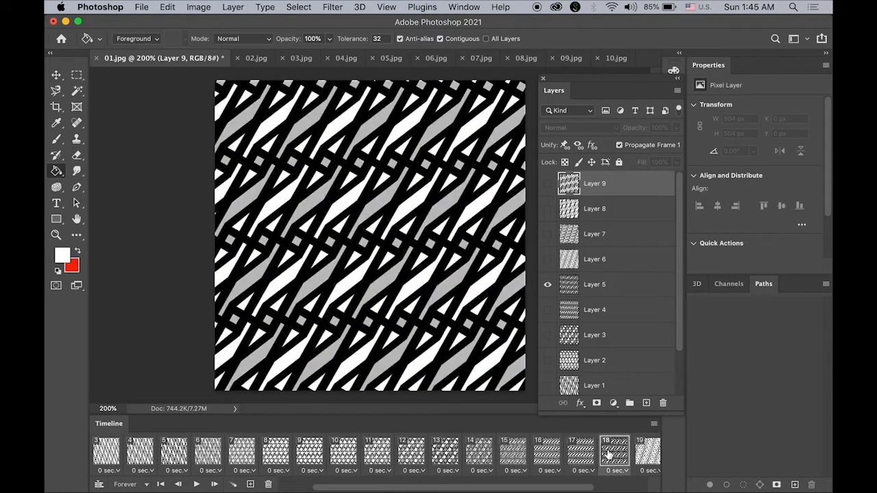
Tween frames 17 and 18 with 3 added frames across all layers, and check frames 18 through 22
left_click(576, 454)
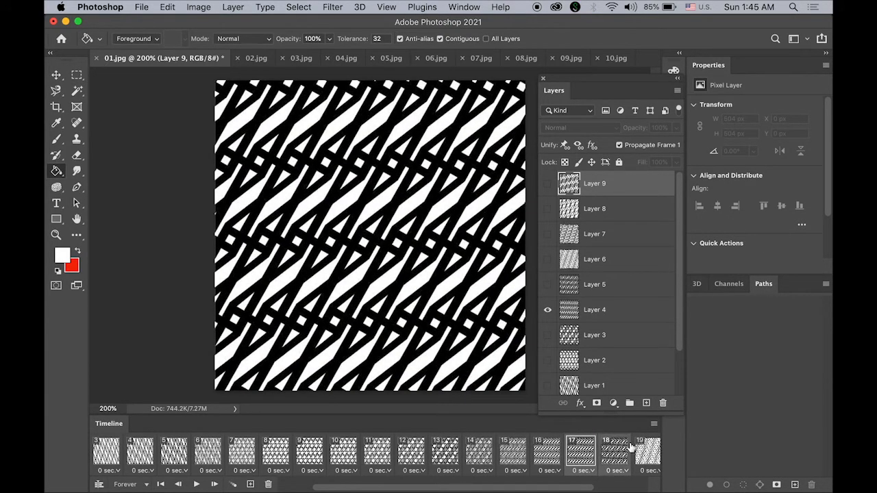
left_click(653, 423)
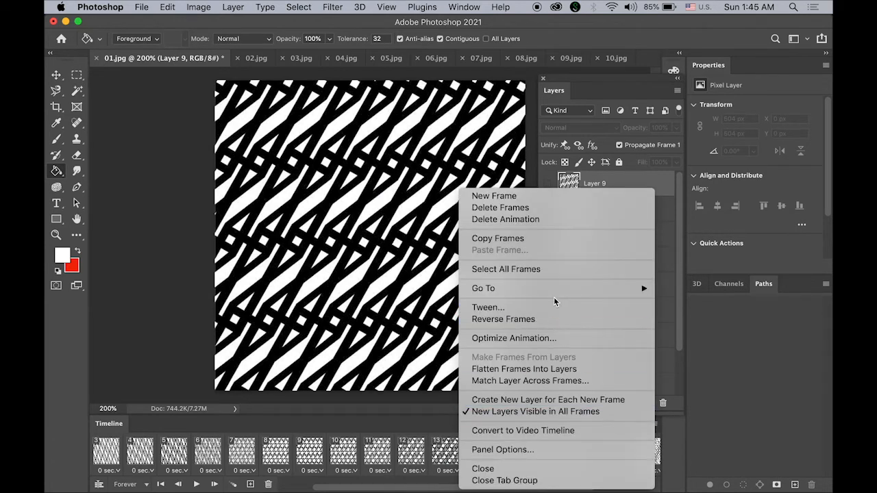
left_click(555, 314)
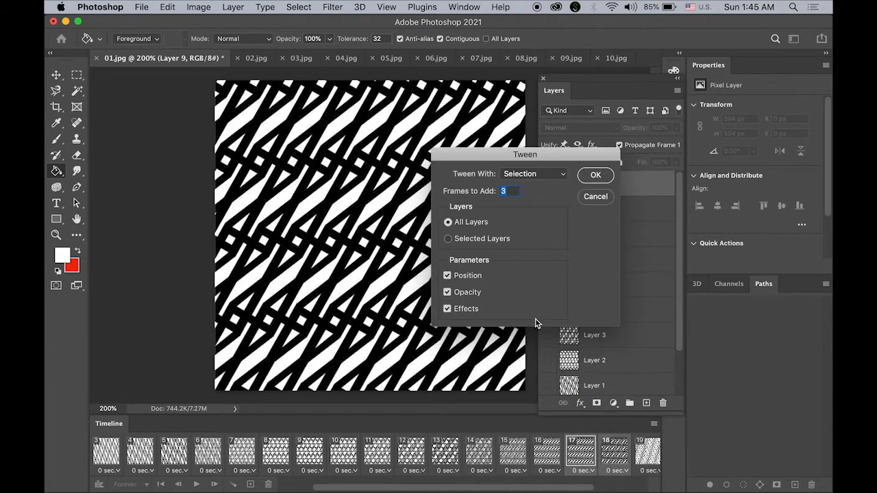
left_click(596, 176)
left_click_drag(540, 488, 613, 490)
left_click(452, 460)
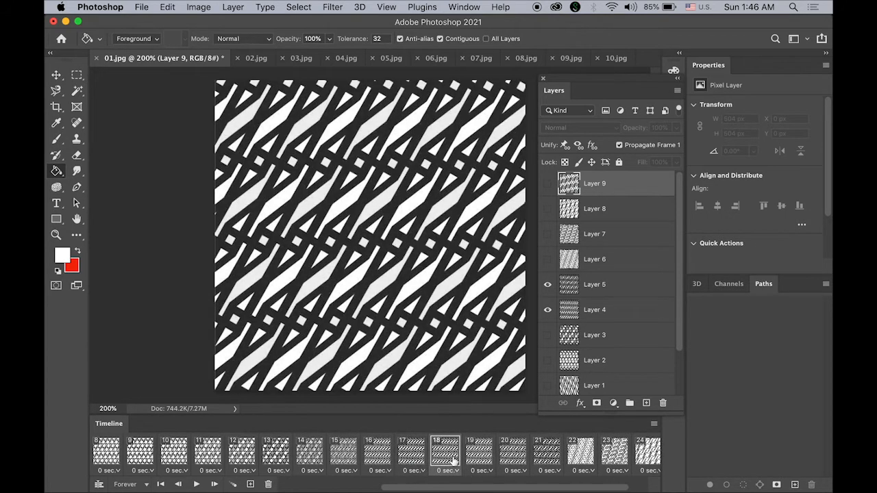
left_click(482, 459)
left_click(511, 459)
left_click(552, 458)
left_click(579, 454)
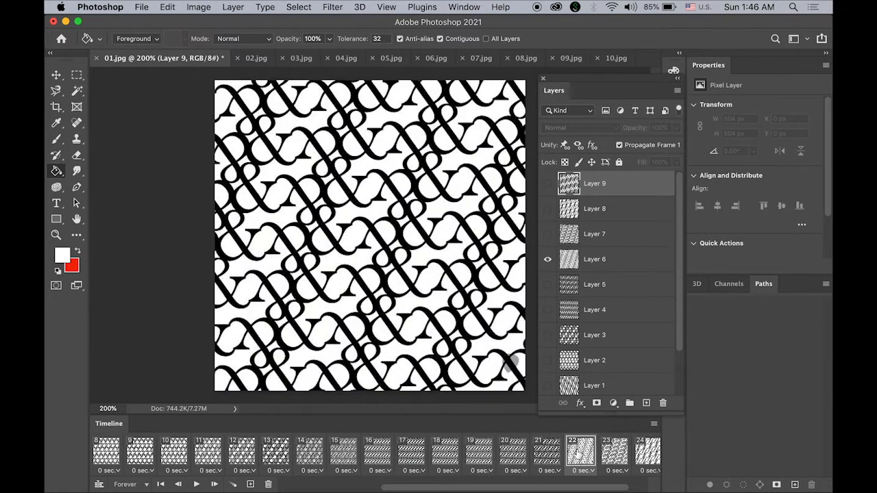
Tween frames 21 and 22 with 3 added frames, and check the in-between frames 22 through 24
left_click(548, 458)
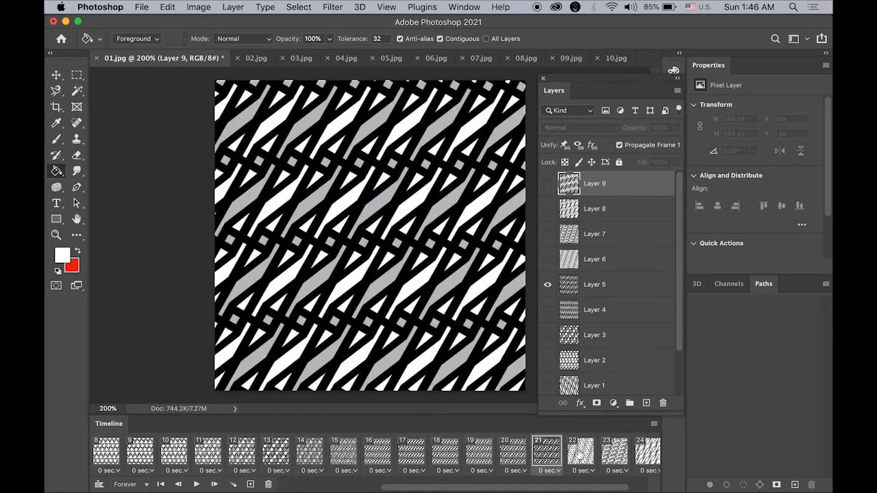
left_click(654, 424)
left_click(550, 309)
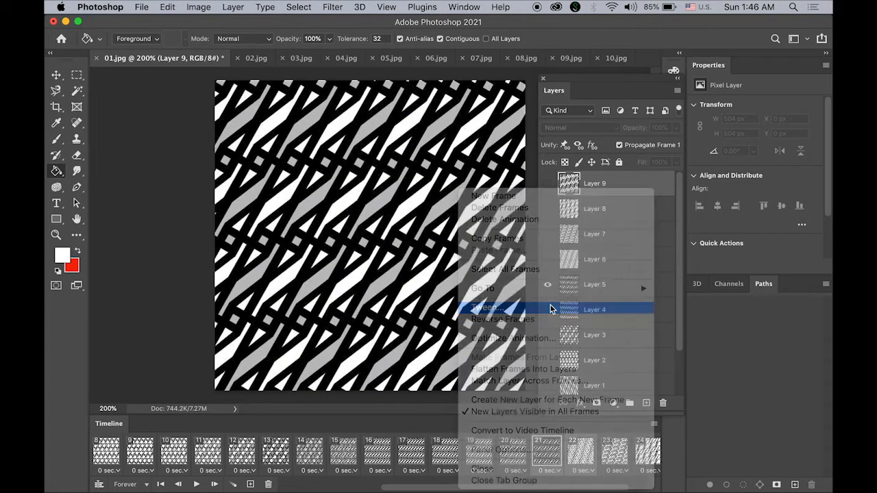
left_click(594, 176)
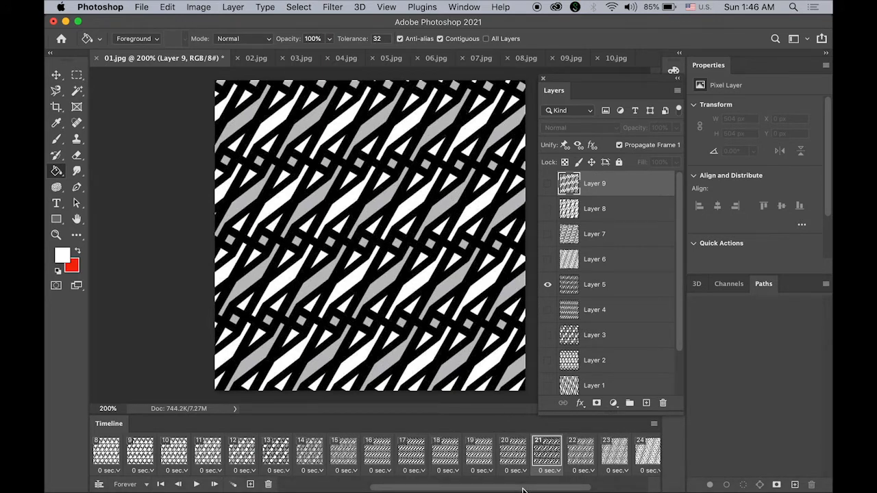
left_click_drag(522, 490, 559, 488)
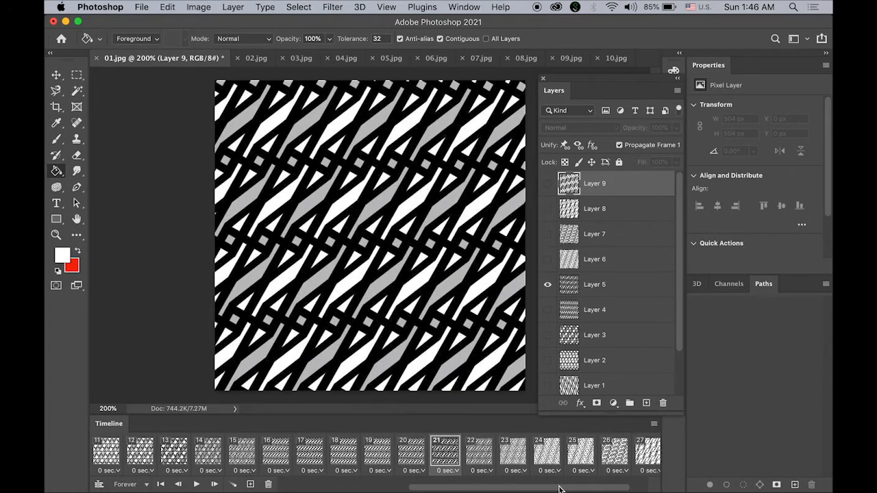
left_click(481, 457)
left_click(520, 458)
left_click(552, 455)
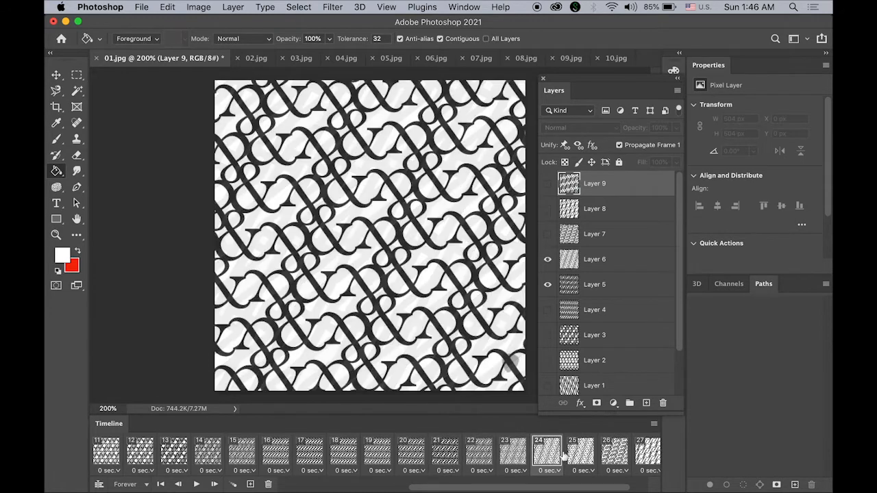
Tween frames 25 and 26 with 3 added frames between the white and grey-filled ampersand patterns
left_click(578, 454)
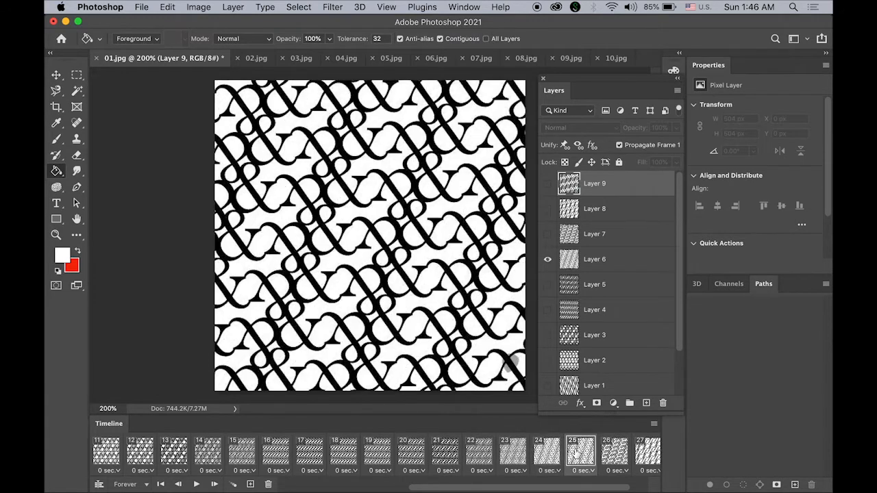
left_click(612, 451)
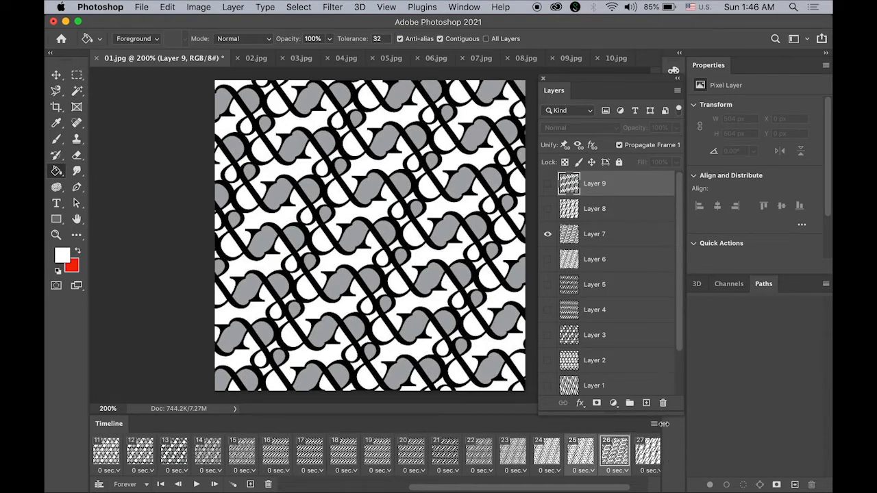
left_click(655, 424)
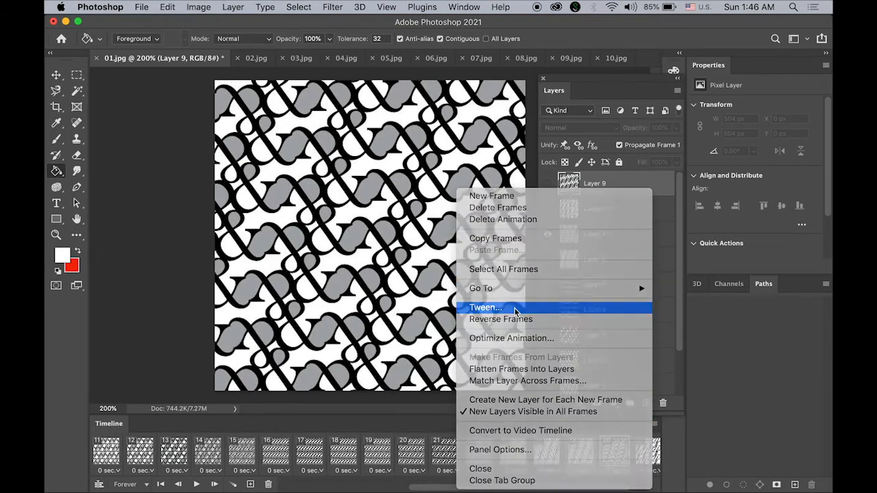
left_click(514, 308)
left_click(595, 175)
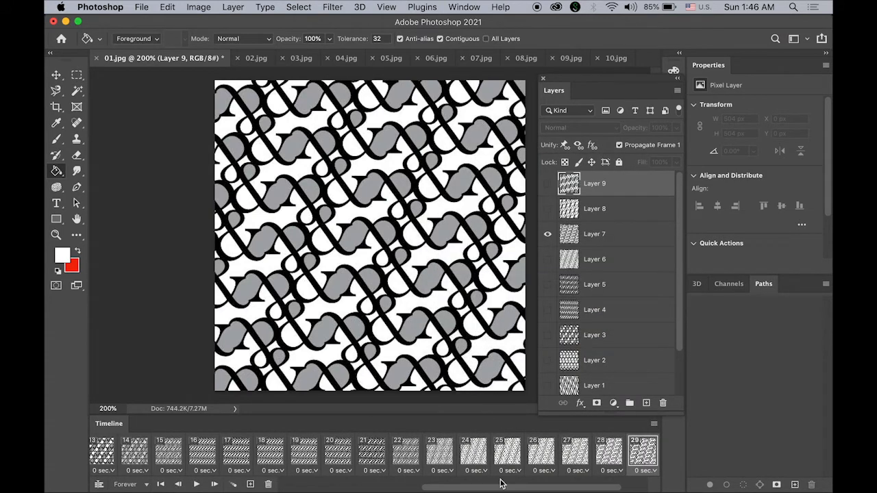
Tween frames 29 and 30 with 3 added frames, blending the grey-filled pattern into the italic f pattern
left_click_drag(505, 489, 550, 491)
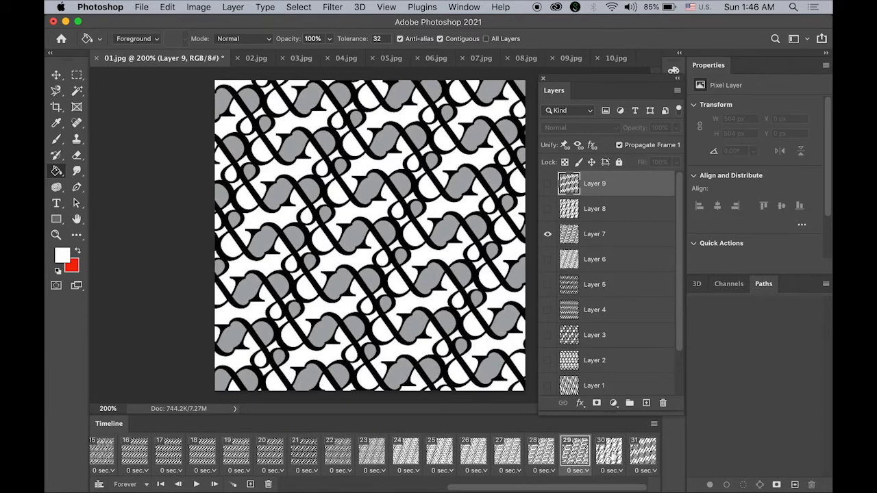
left_click(611, 454)
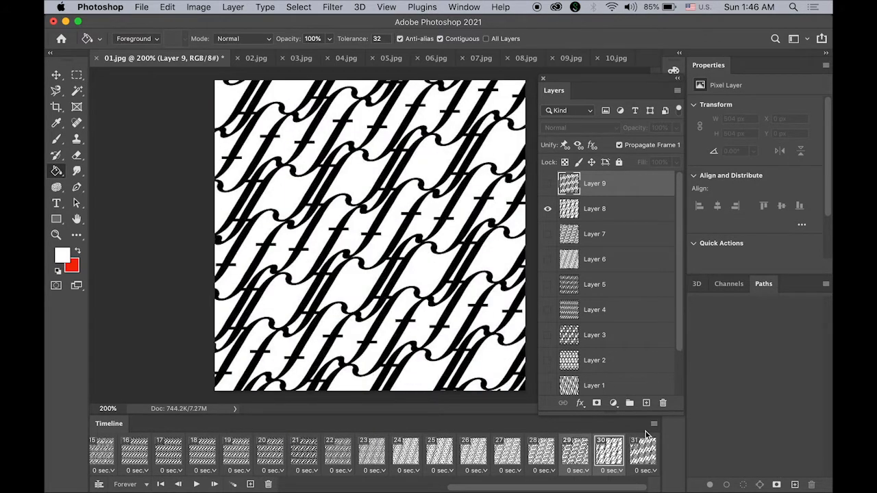
left_click(655, 424)
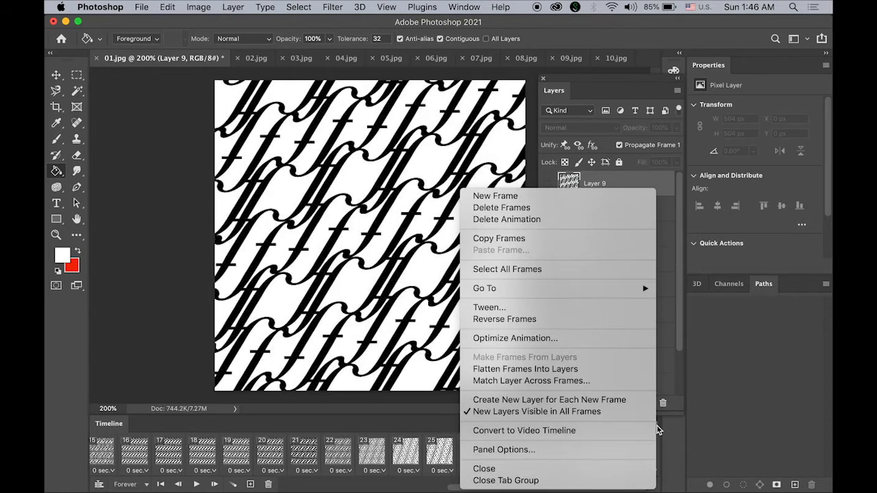
left_click(544, 309)
left_click(594, 175)
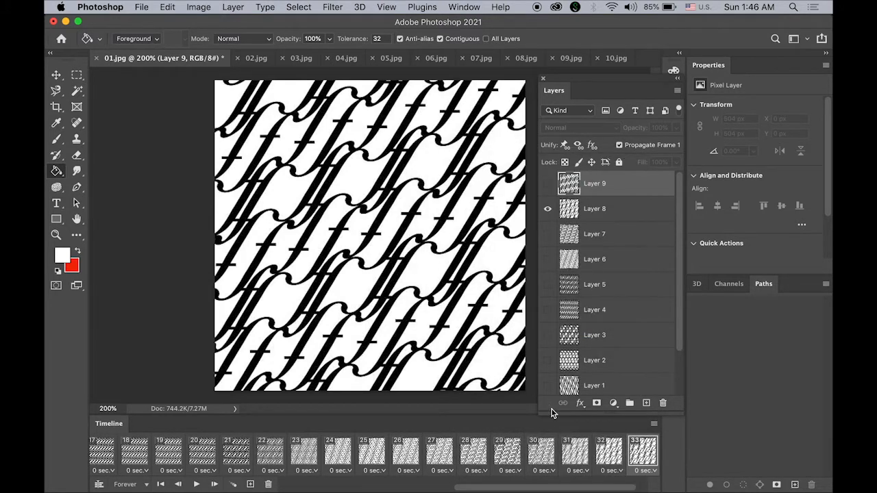
Tween frames 33 and 34, the last two frames, with 3 added frames across all layers
left_click_drag(471, 489, 497, 489)
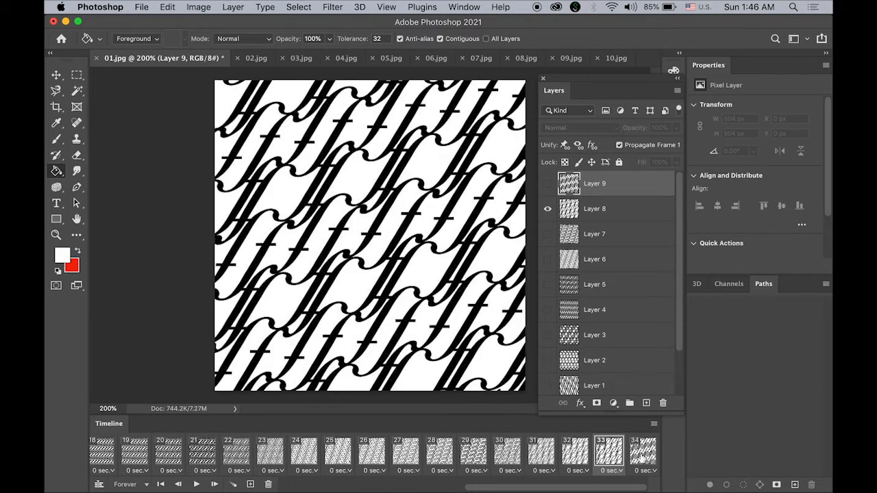
left_click(654, 424)
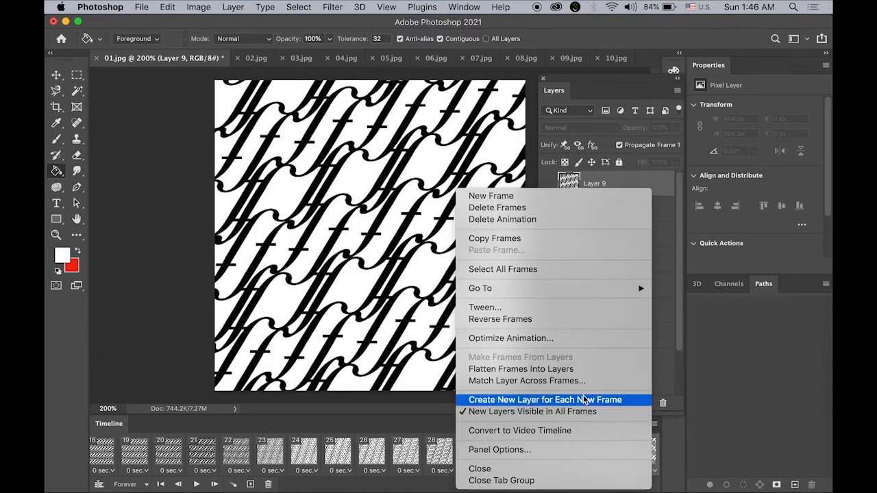
left_click(555, 309)
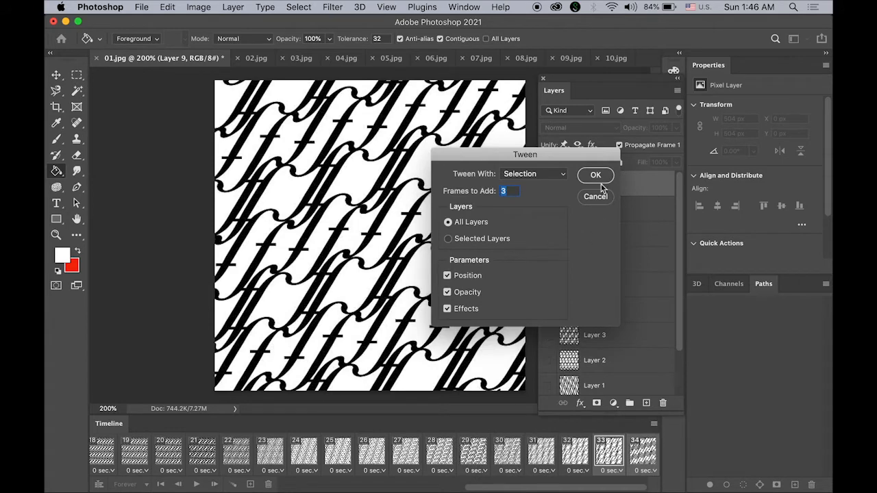
left_click(600, 175)
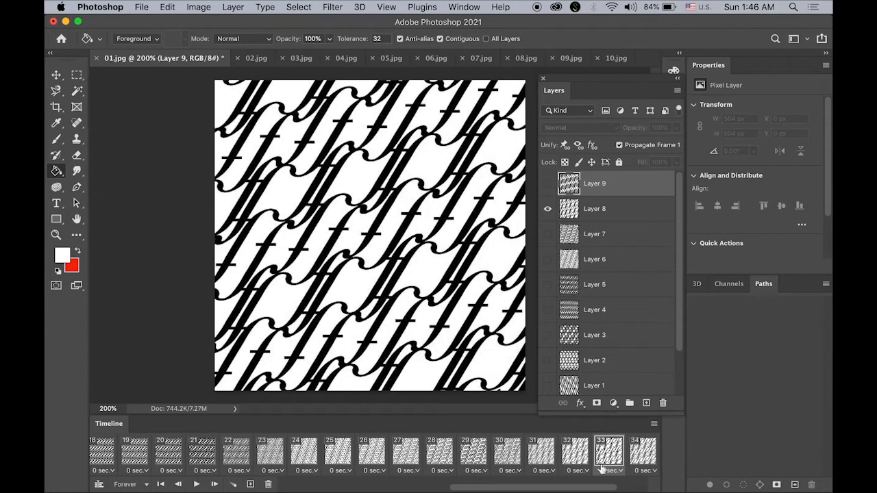
Preview the whole tweened animation from the first frame, and stop the playback
left_click_drag(588, 488, 648, 490)
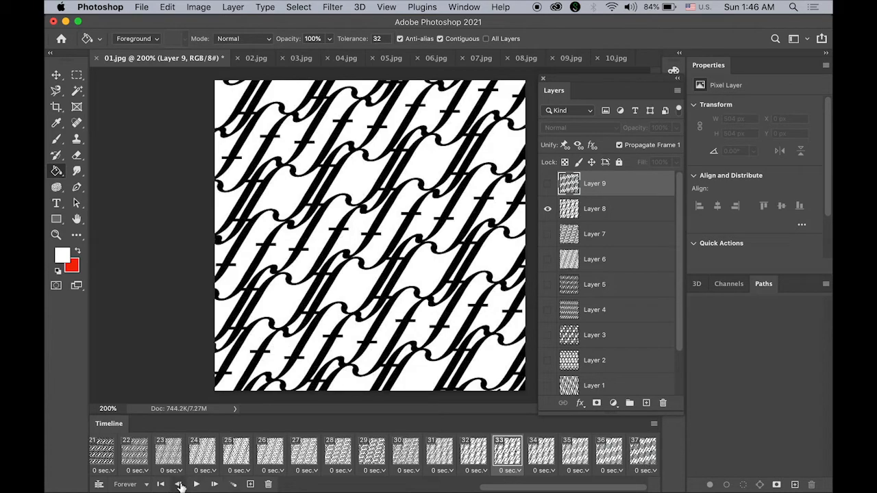
left_click(162, 485)
left_click(194, 485)
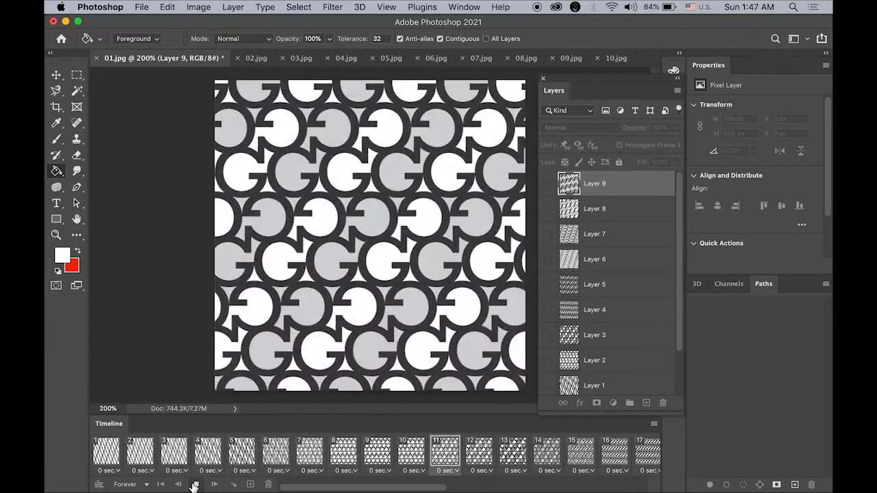
left_click(194, 485)
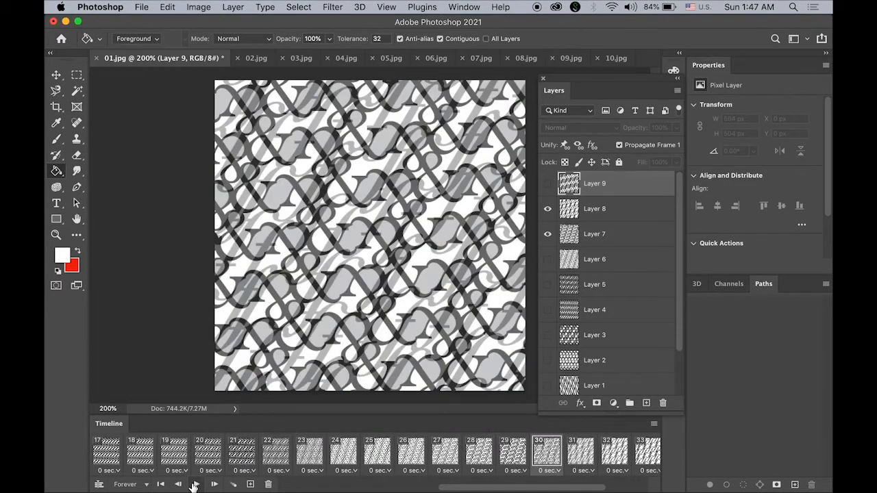
Save the document with its layers in Photoshop format as typographic_patterns.psd in the Typographic Patterns folder
left_click(141, 8)
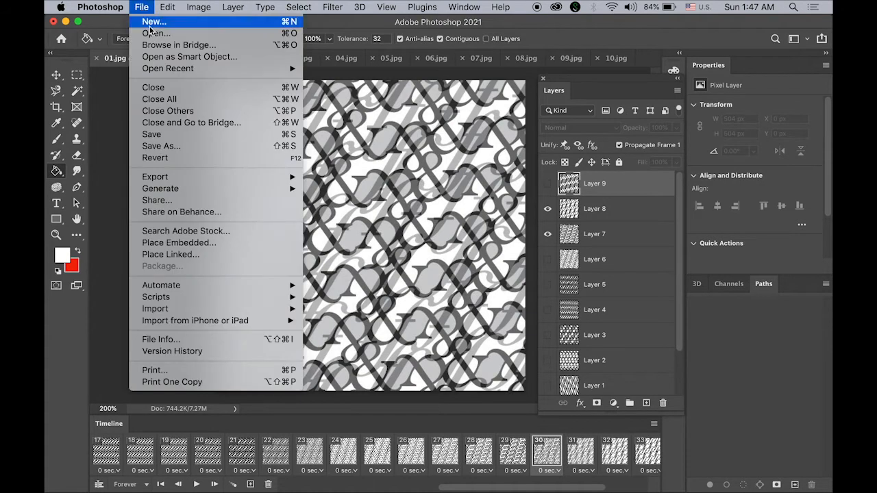
left_click(191, 147)
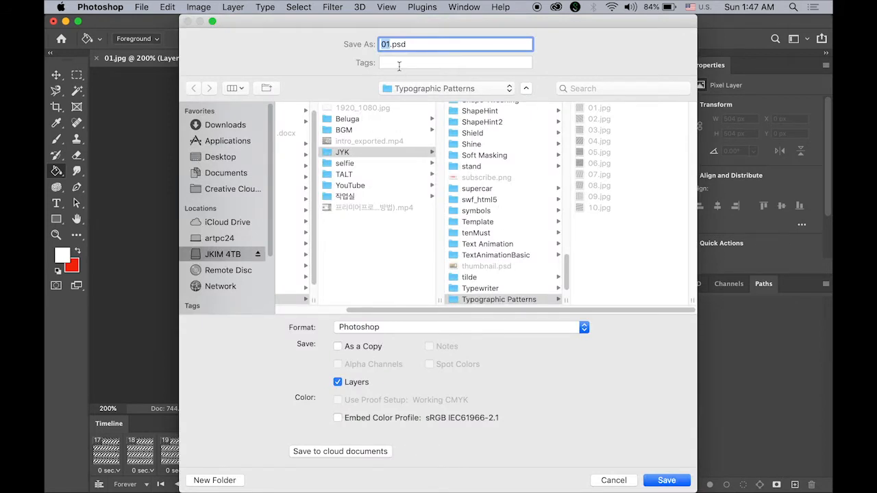
type("typographic_patterns")
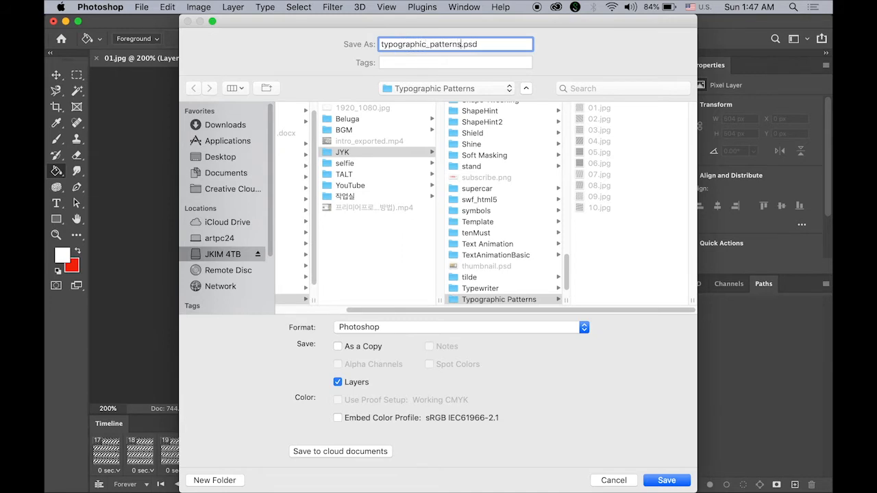
left_click(683, 480)
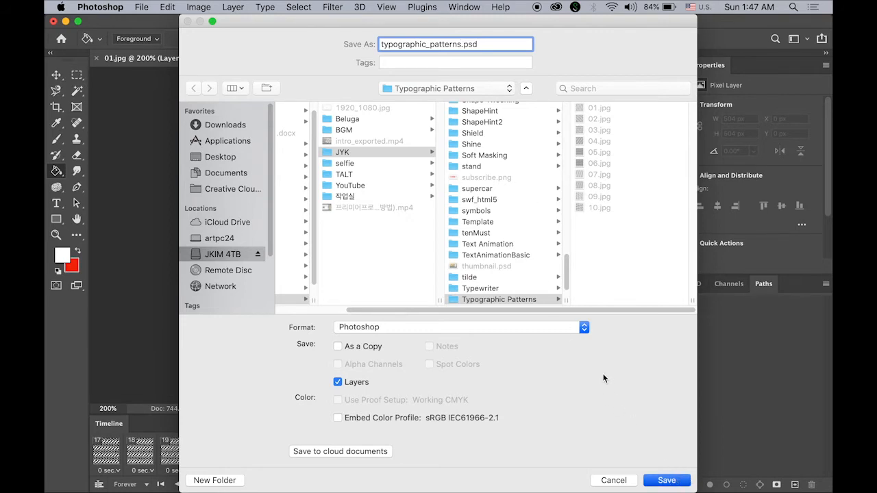
key("Return")
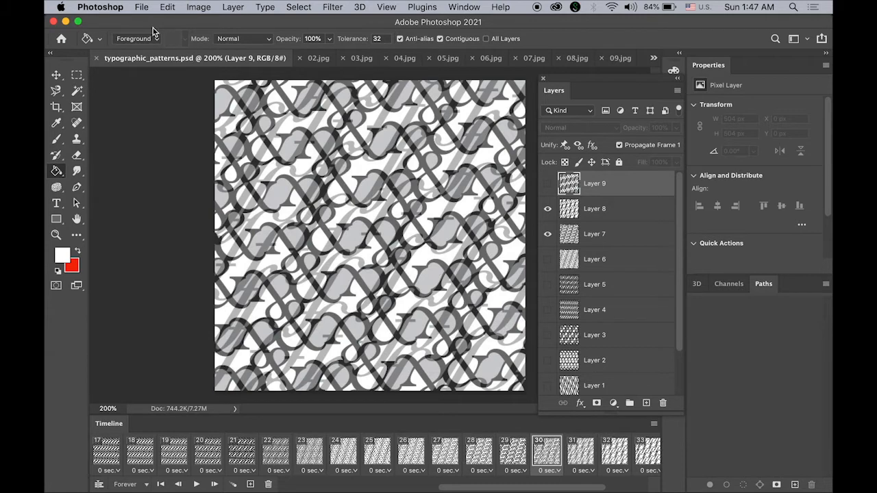
Set up a video render of the animation as typographic_patterns.mp4, with the Typographic Patterns folder as its location
left_click(140, 7)
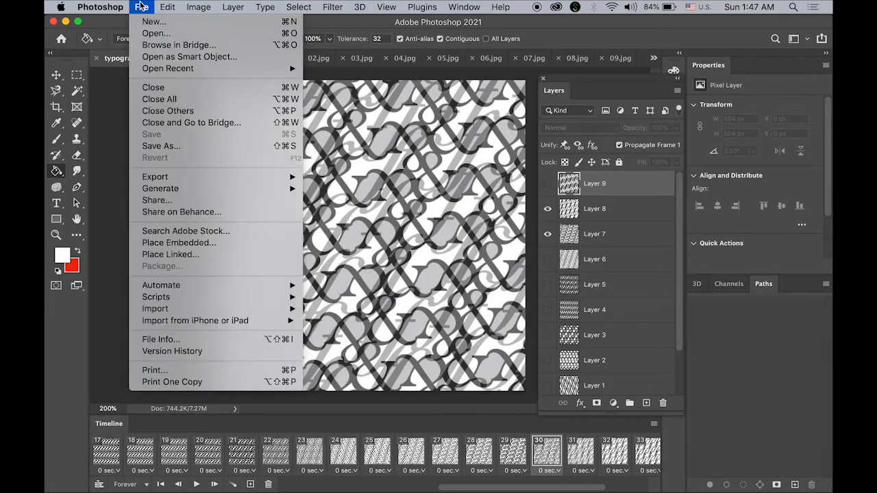
mouse_move(177, 180)
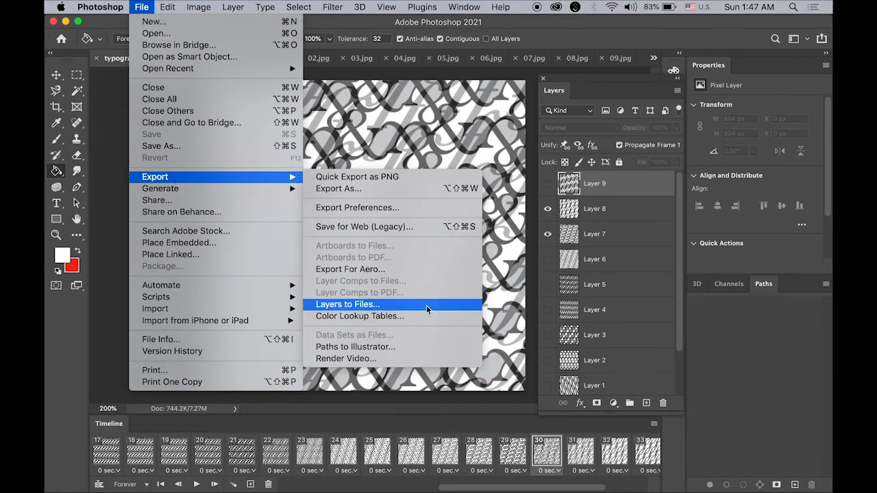
left_click(460, 356)
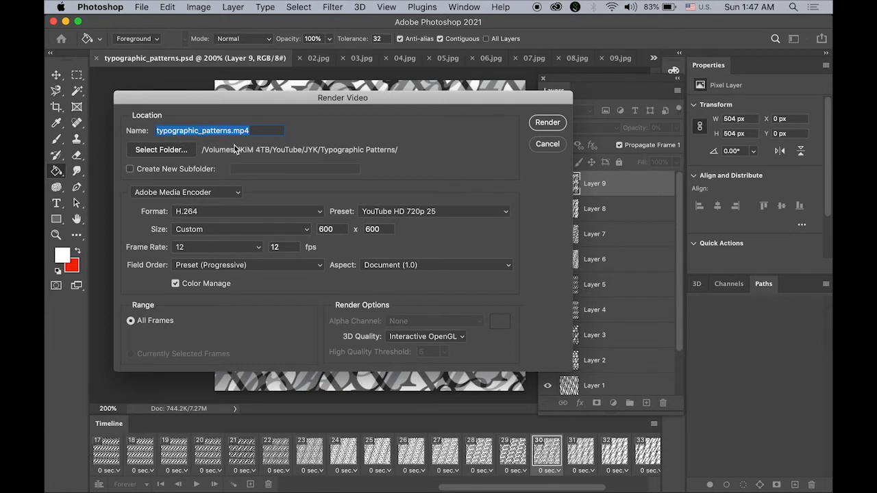
left_click(171, 152)
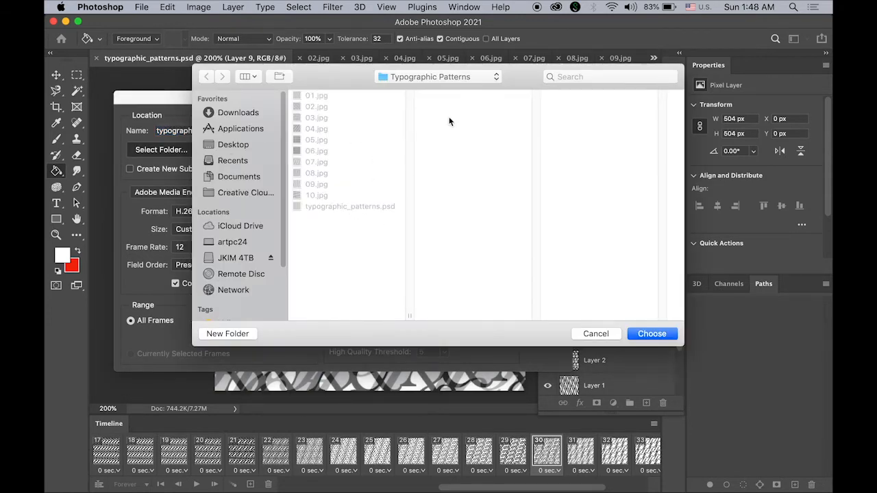
left_click(668, 339)
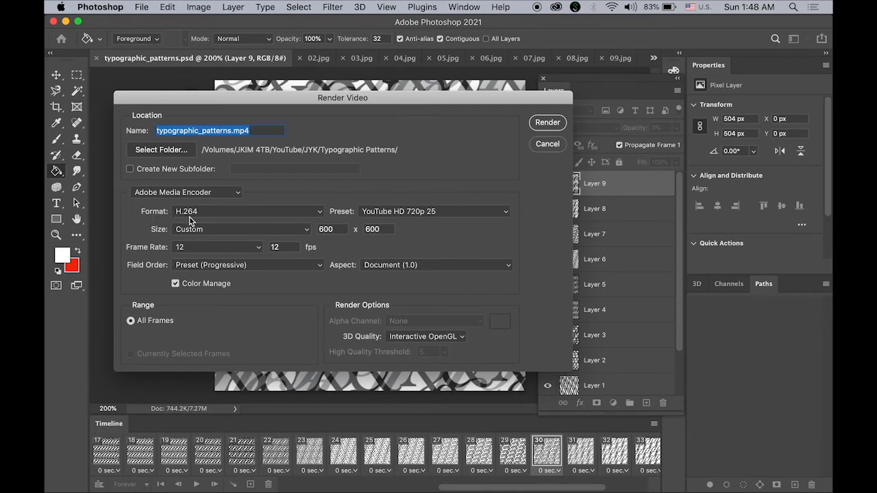
Apply the YouTube HD 720p 25 preset, override the video size to 600 x 600, and render the video
left_click(505, 211)
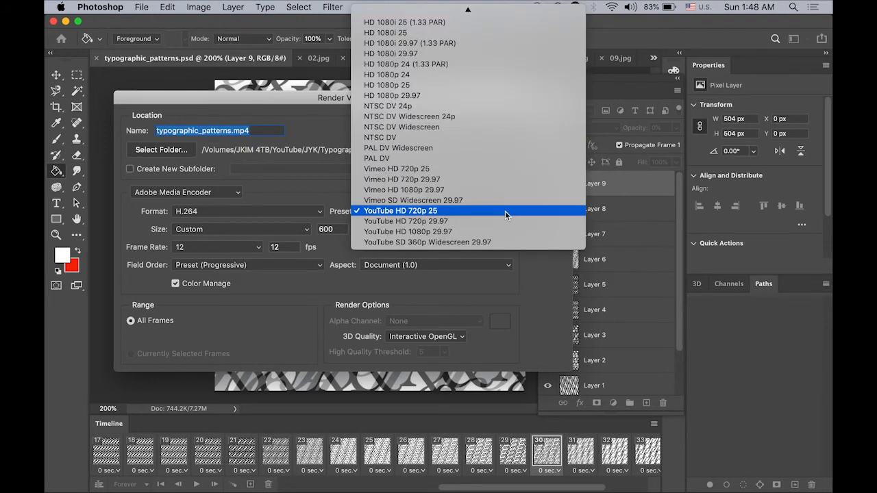
left_click(435, 214)
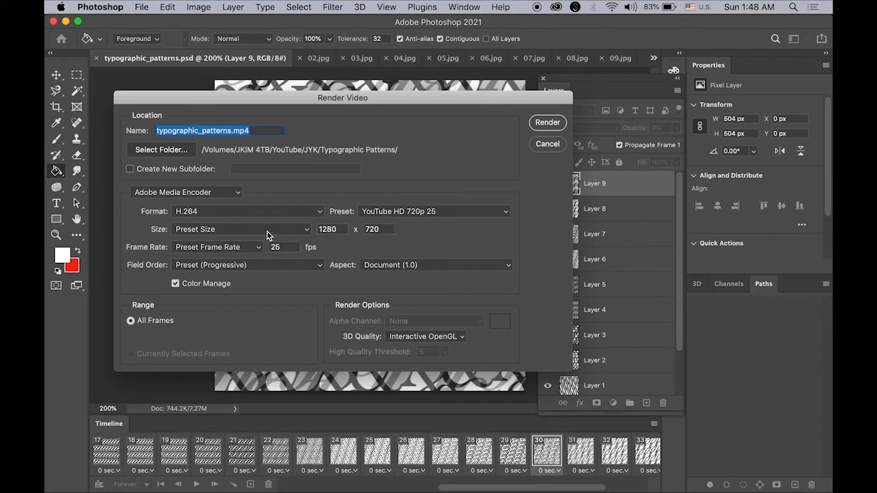
left_click_drag(345, 231, 273, 229)
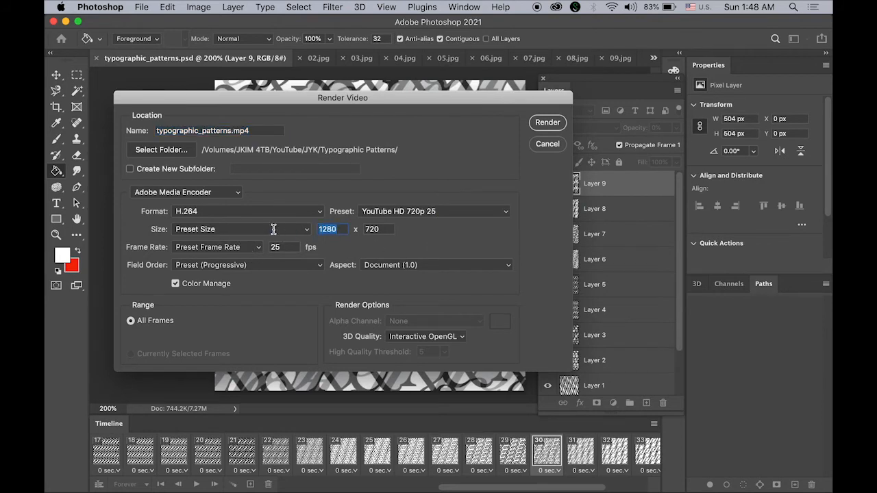
type("600")
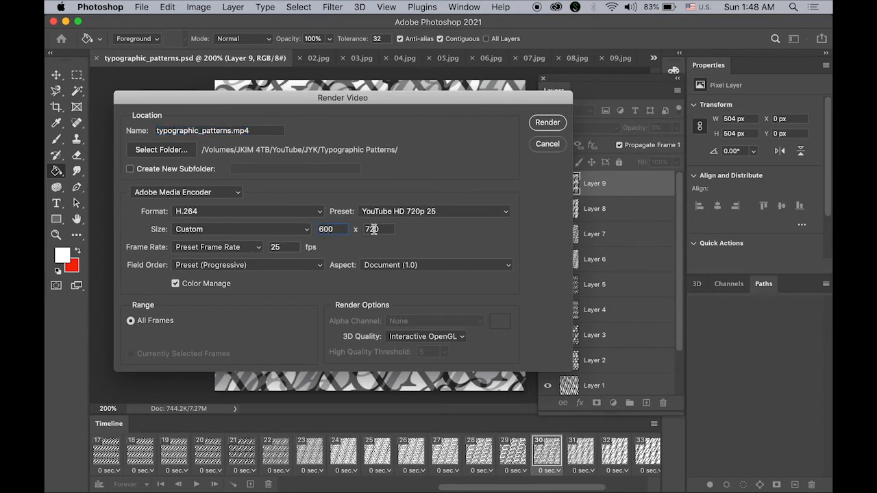
key("Tab")
type("600")
left_click(550, 123)
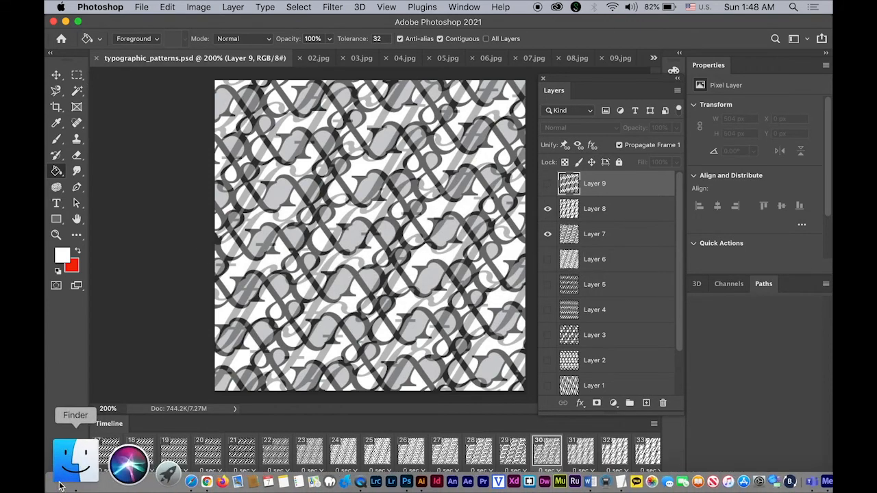
Switch to Finder and play the rendered typographic_patterns.mp4 from the Typographic Patterns folder in a quick preview
left_click(63, 481)
left_click(400, 201)
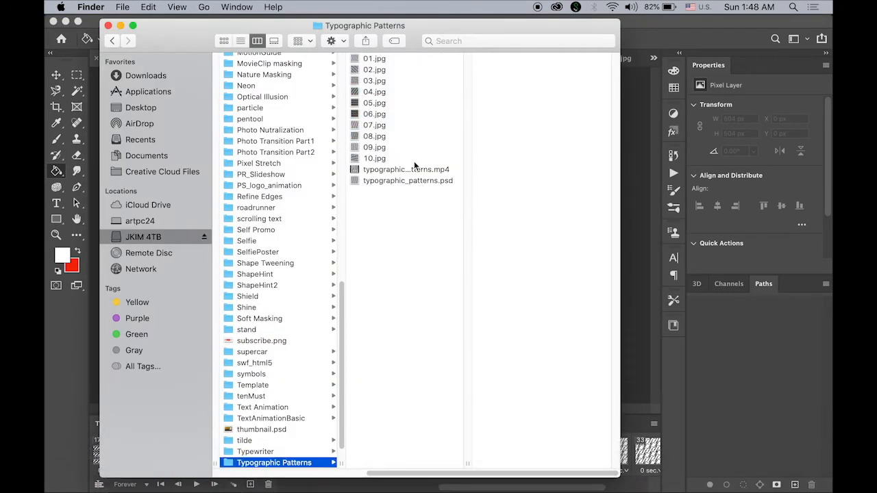
left_click(407, 171)
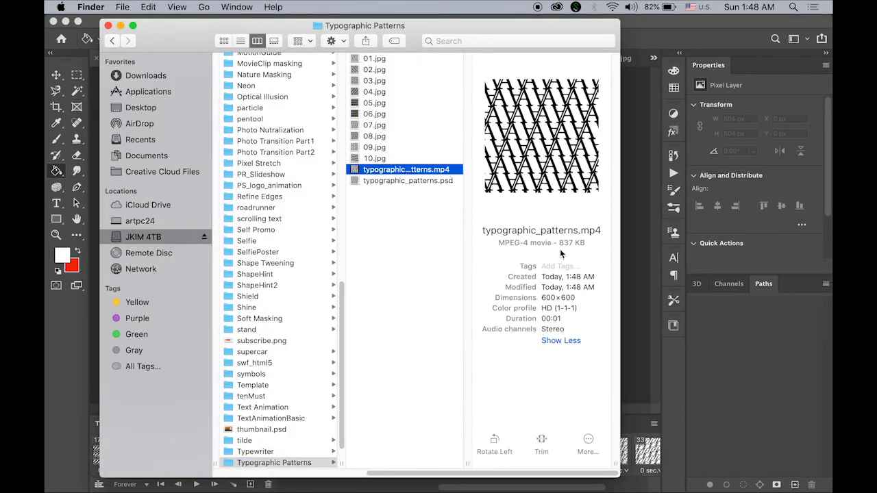
key("space")
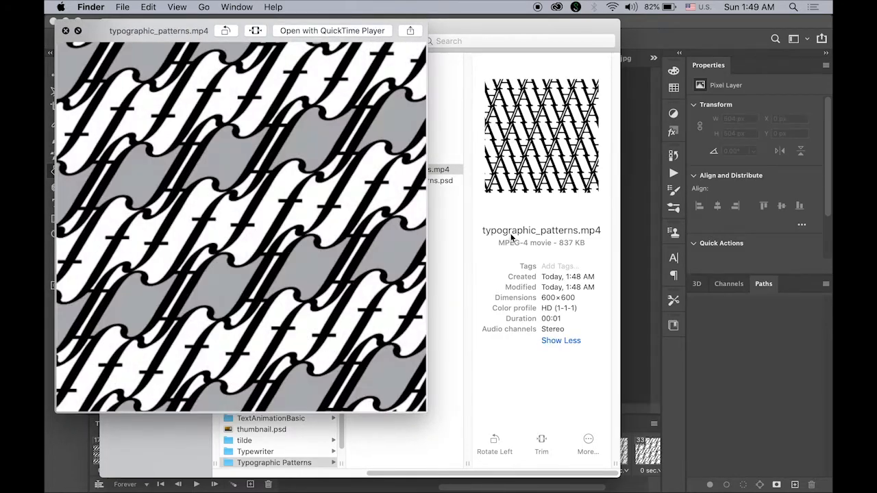
key("space")
key("space")
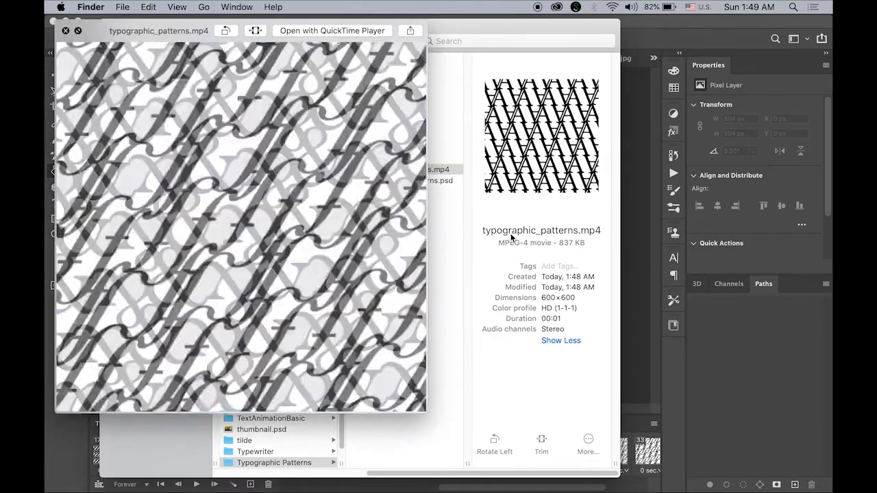
key("space")
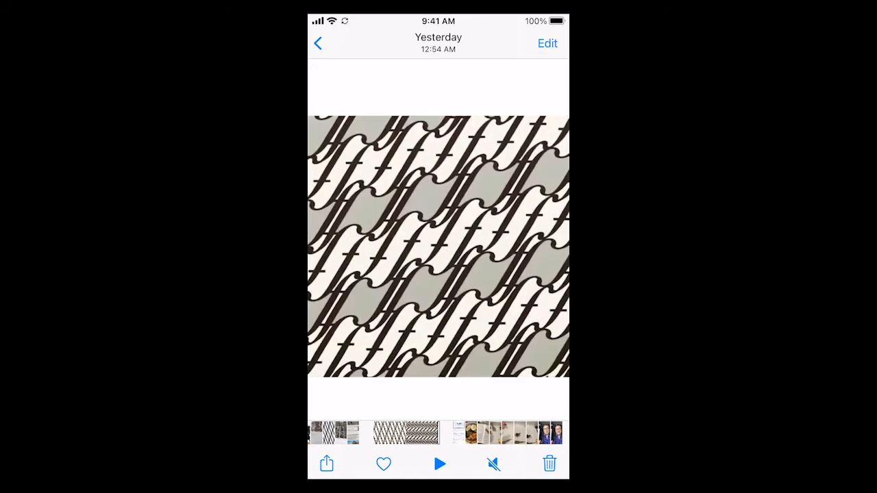
Switch to Instagram on the phone and view the letter A pattern animation post from the account's own profile
key("Home")
key("Home")
left_click_drag(438, 308, 438, 82)
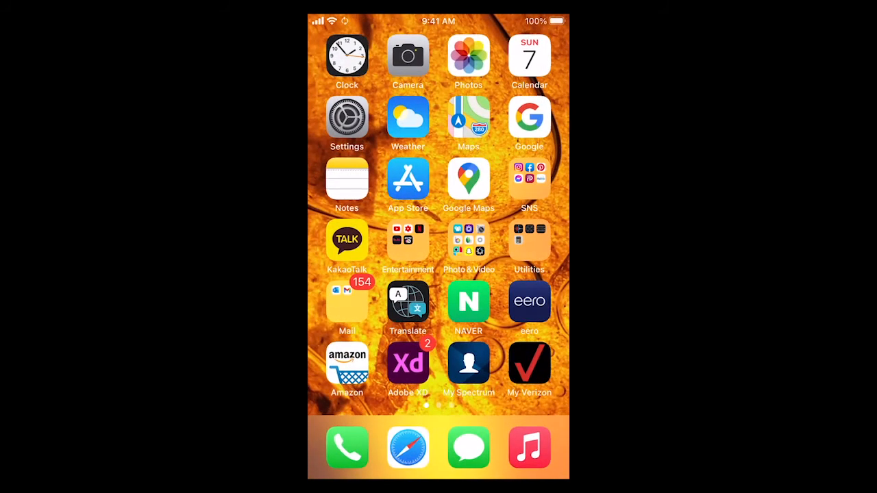
left_click(529, 178)
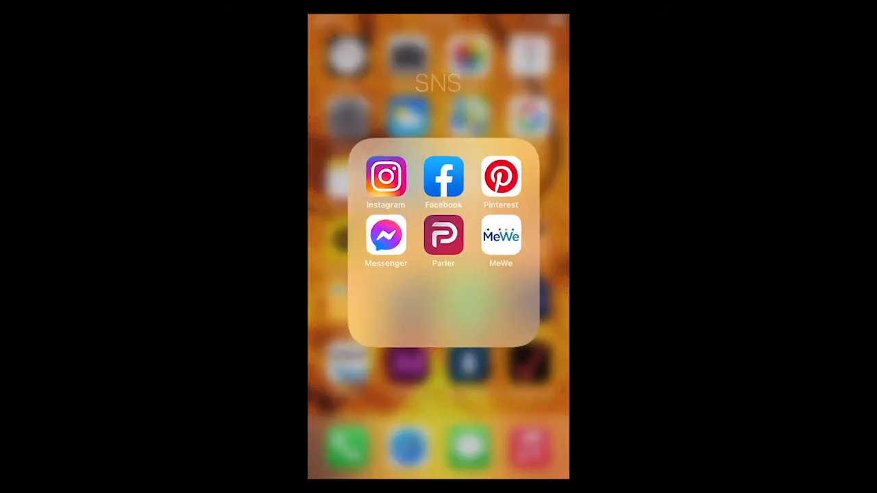
left_click(377, 174)
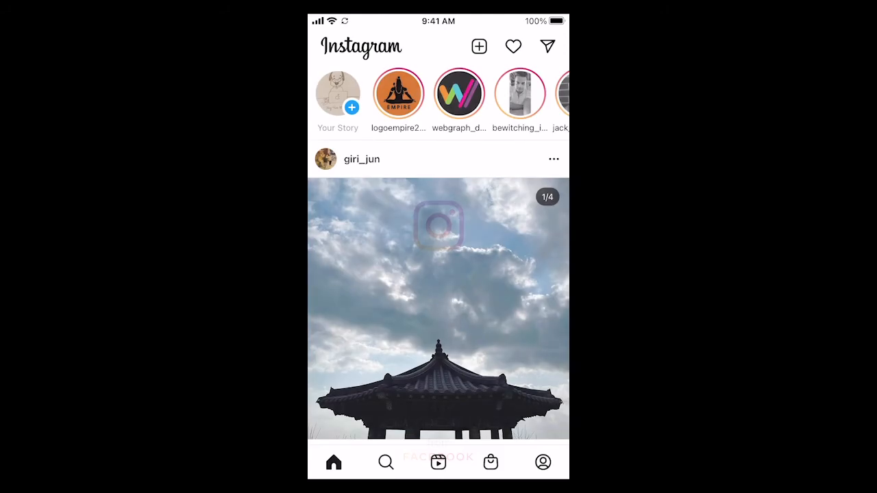
left_click(543, 462)
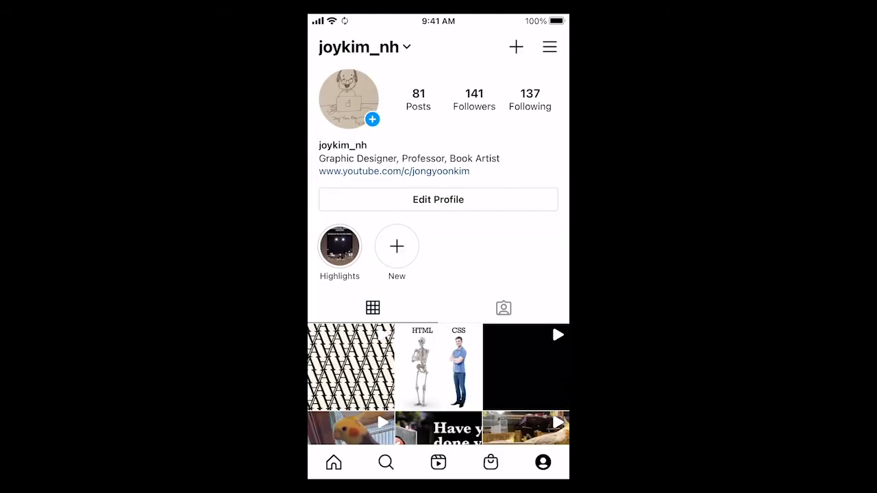
left_click(349, 364)
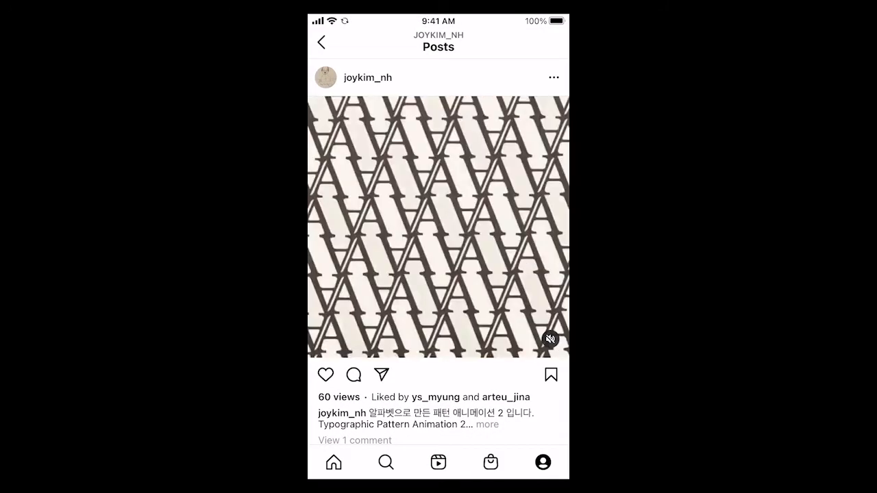